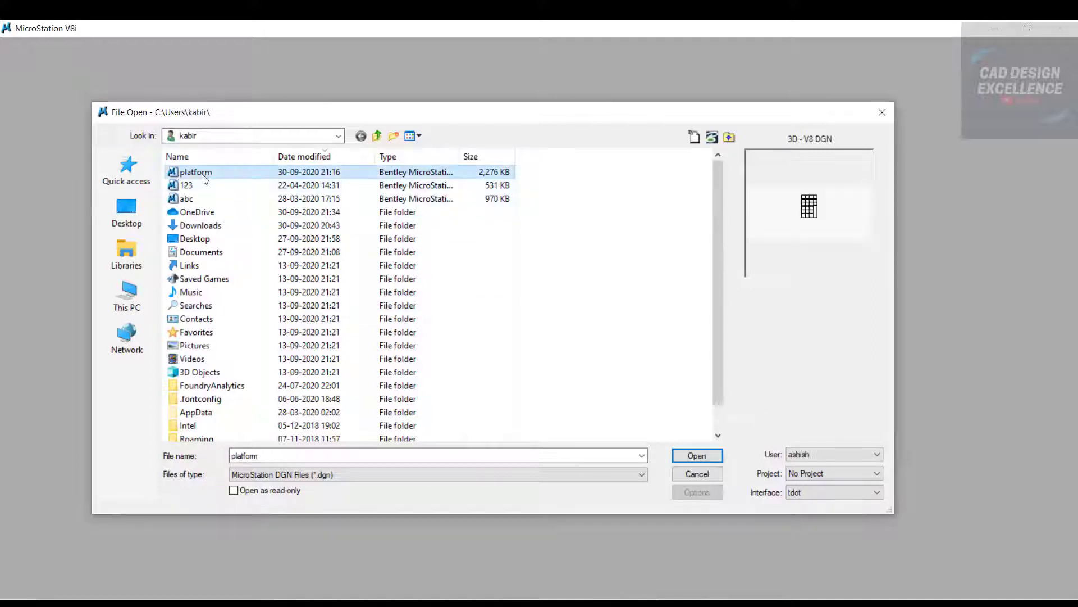
Open the platform drawing and set the isometric view's display style to Illustration.
{"action": "left_click", "coordinate": [695, 456]}
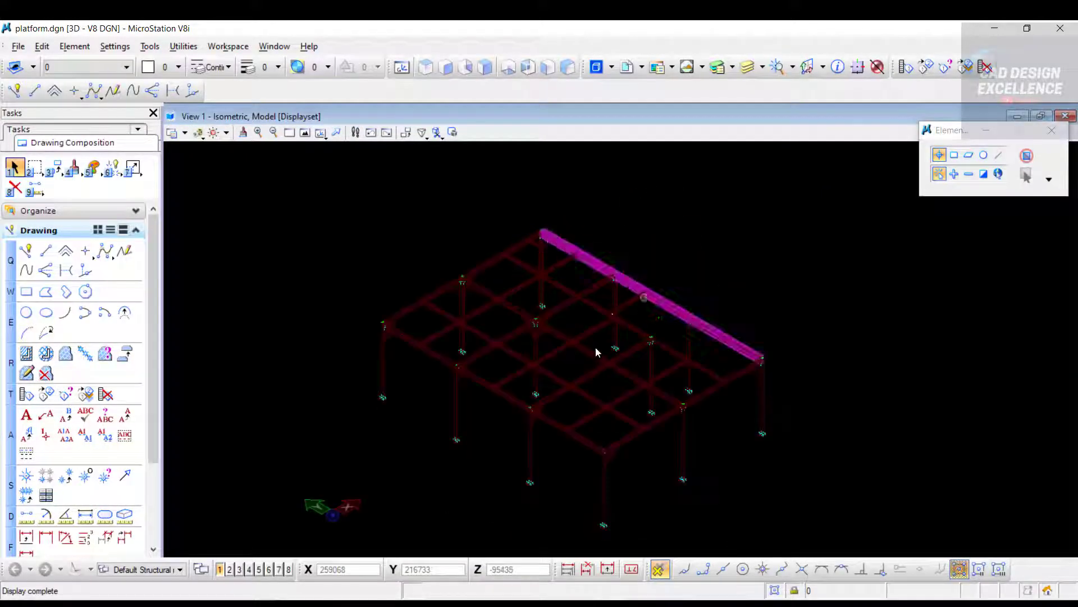
{"action": "left_click", "coordinate": [199, 134]}
{"action": "left_click", "coordinate": [199, 136]}
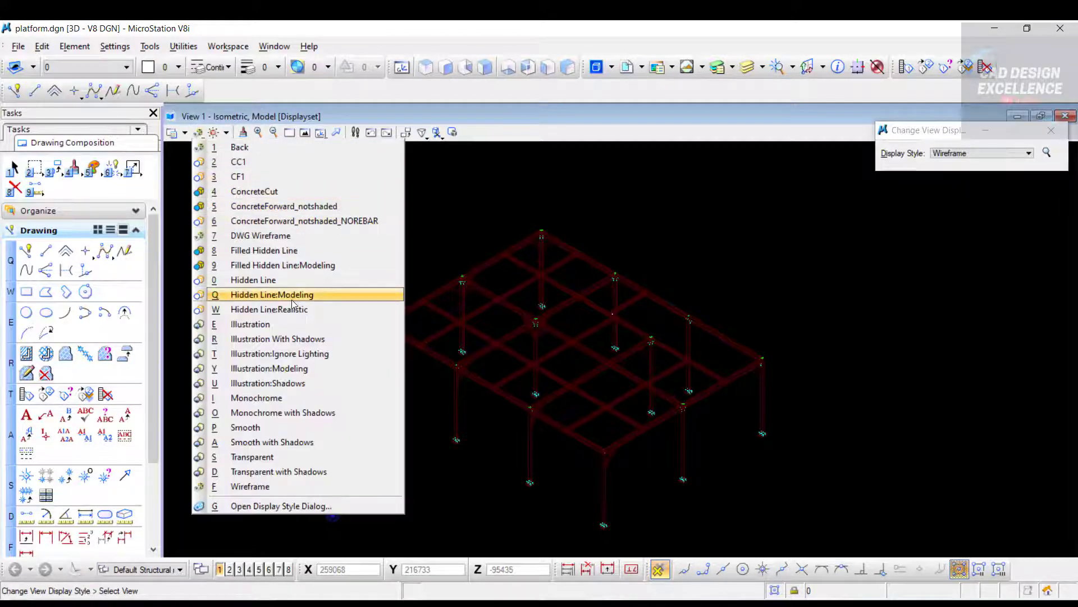
{"action": "left_click", "coordinate": [296, 322]}
{"action": "left_click", "coordinate": [423, 318]}
{"action": "right_click", "coordinate": [676, 248]}
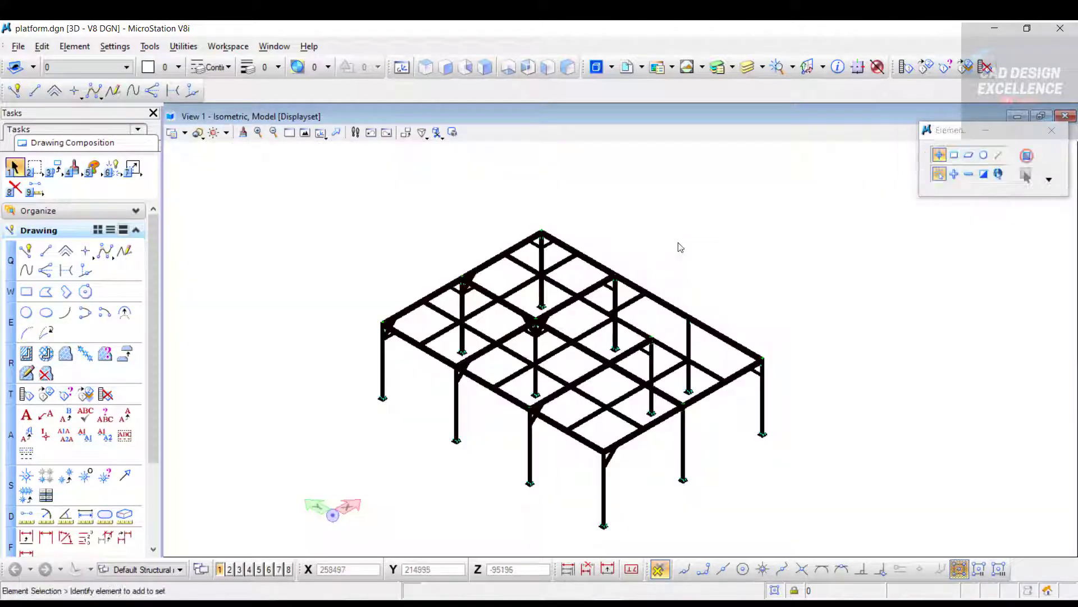
Raise the brightness of the view's default lighting to show the steel members more clearly.
{"action": "left_click", "coordinate": [226, 134]}
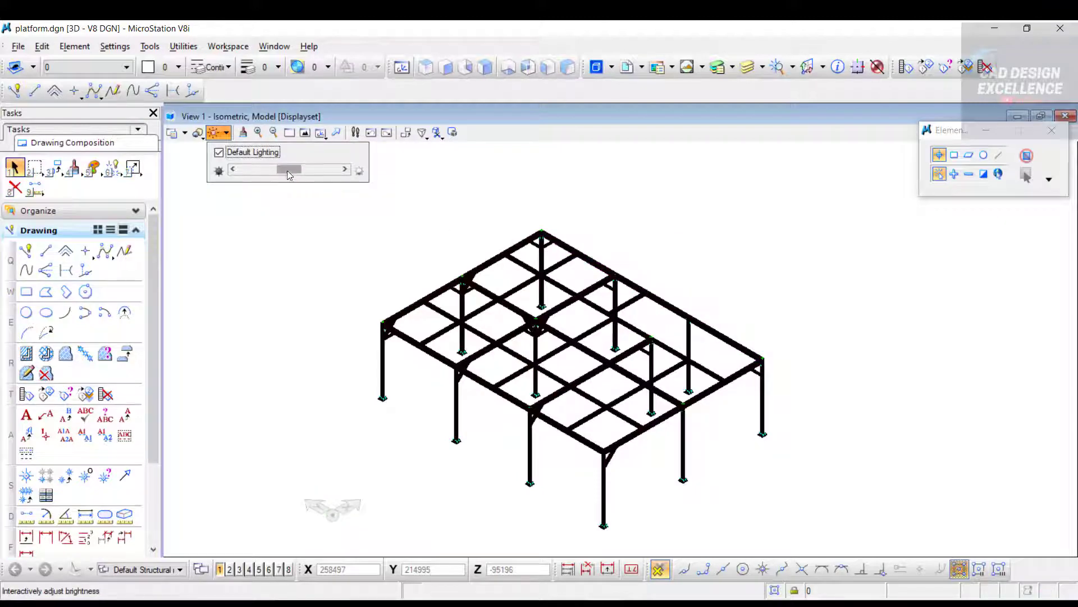
{"action": "scroll", "coordinate": [606, 332], "scroll_direction": "up", "scroll_amount": 6}
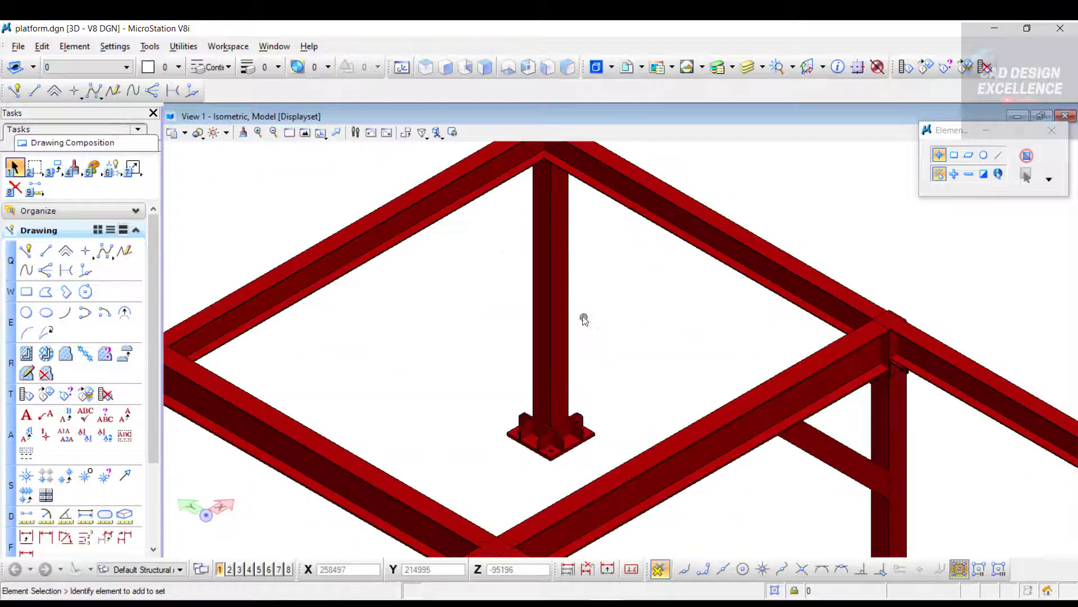
{"action": "scroll", "coordinate": [541, 213], "scroll_direction": "down", "scroll_amount": 4}
{"action": "scroll", "coordinate": [540, 213], "scroll_direction": "down", "scroll_amount": 5}
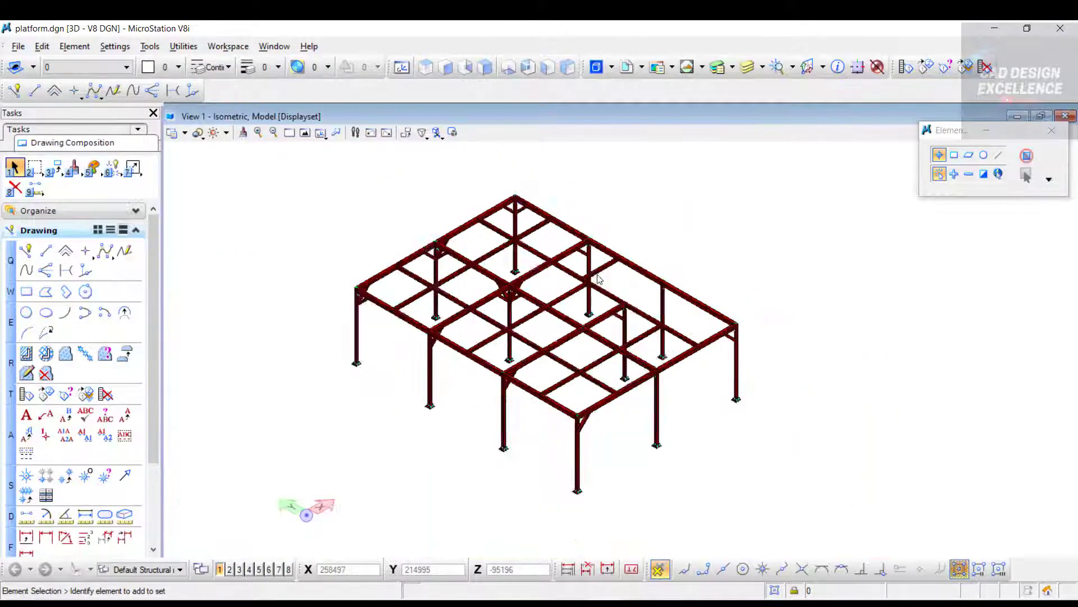
{"action": "left_click", "coordinate": [577, 112]}
{"action": "double_click", "coordinate": [577, 113]}
{"action": "scroll", "coordinate": [568, 233], "scroll_direction": "up", "scroll_amount": 5}
{"action": "scroll", "coordinate": [560, 236], "scroll_direction": "down", "scroll_amount": 5}
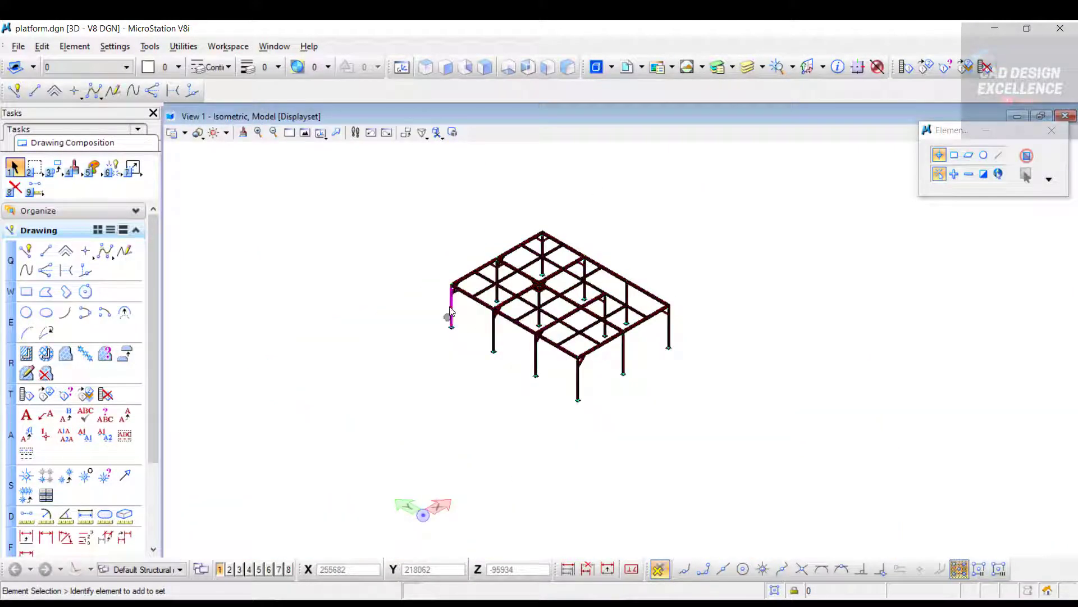
{"action": "scroll", "coordinate": [484, 296], "scroll_direction": "up", "scroll_amount": 2}
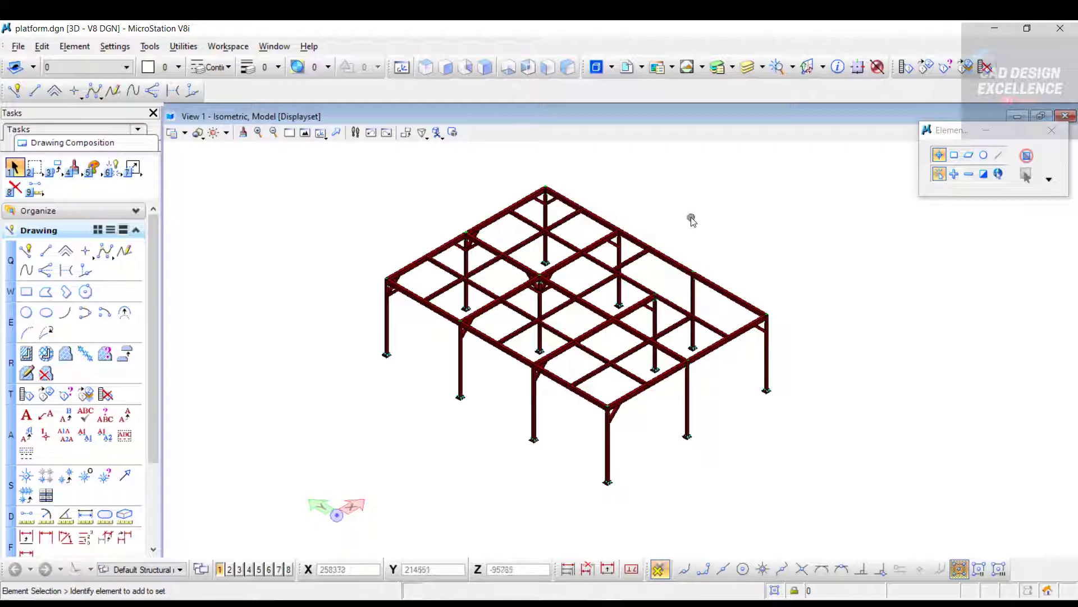
In the Top view, draw a SmartLine from beside the platform's upper left corner, down the left side and along below the lower edge.
{"action": "left_click", "coordinate": [426, 69]}
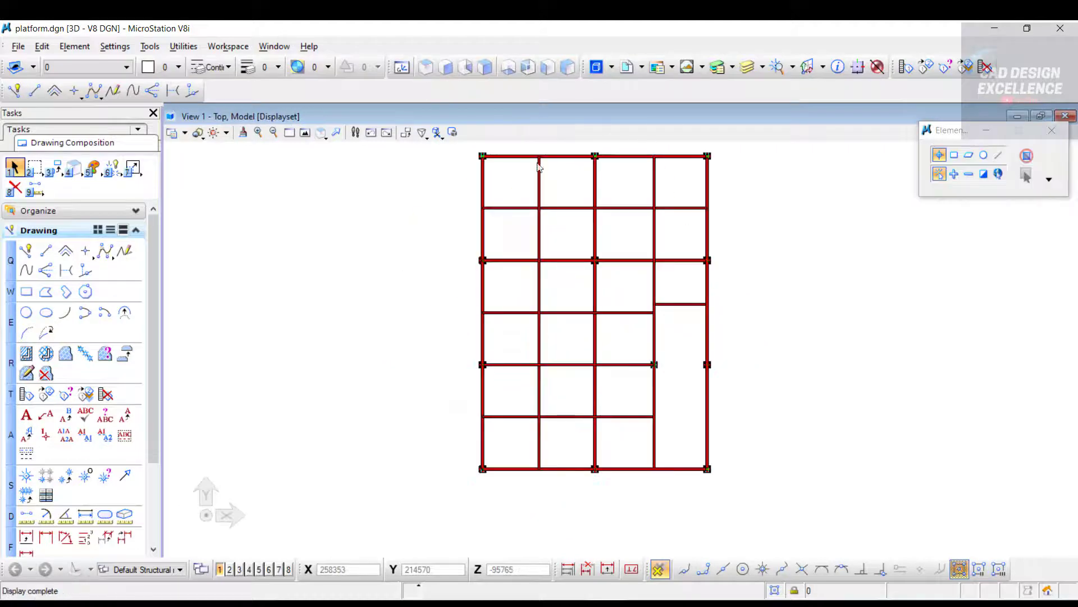
{"action": "scroll", "coordinate": [606, 349], "scroll_direction": "down", "scroll_amount": 2}
{"action": "scroll", "coordinate": [638, 323], "scroll_direction": "up", "scroll_amount": 2}
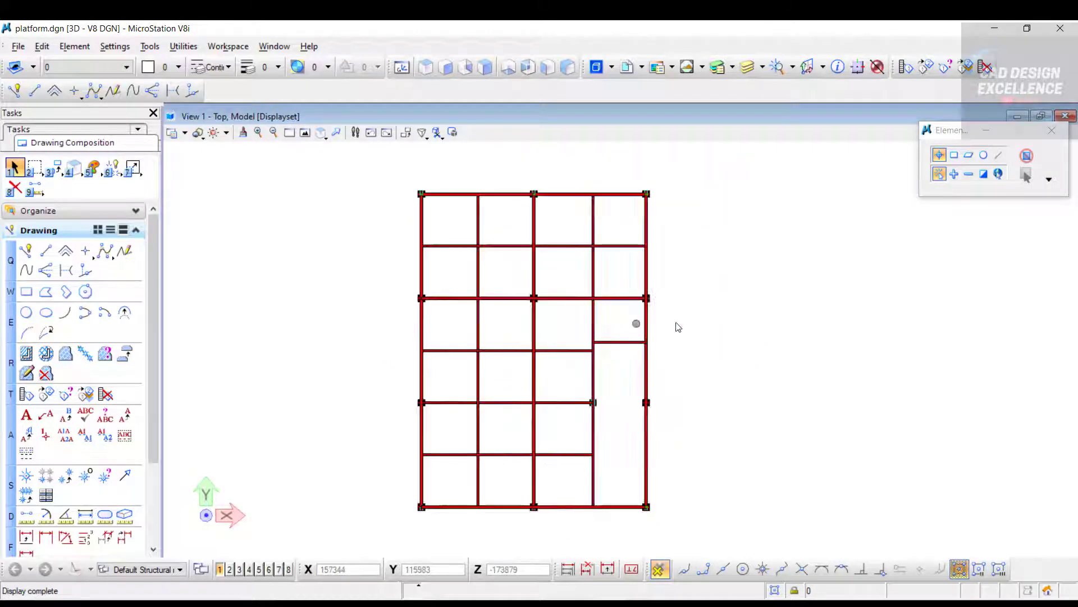
{"action": "left_click", "coordinate": [27, 251]}
{"action": "left_click", "coordinate": [379, 194]}
{"action": "left_click", "coordinate": [379, 401]}
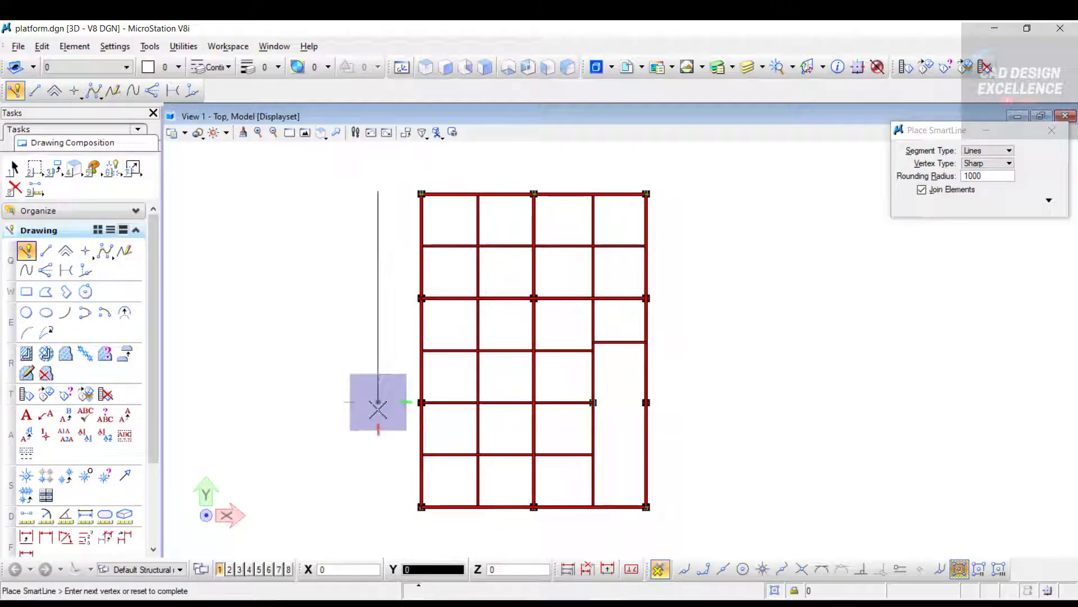
{"action": "left_click", "coordinate": [366, 485]}
{"action": "left_click", "coordinate": [384, 532]}
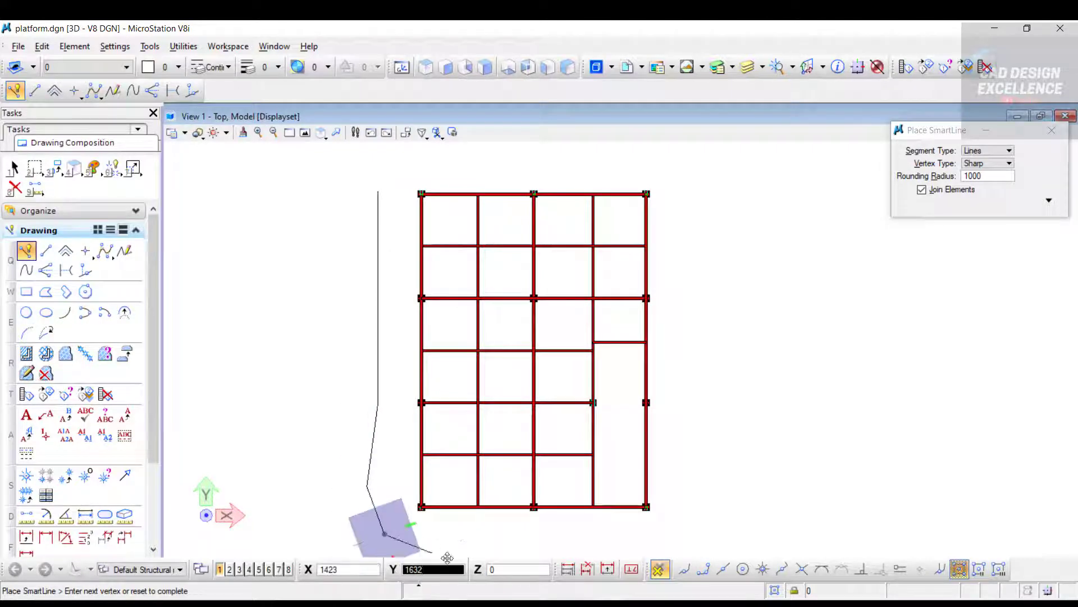
{"action": "scroll", "coordinate": [444, 528], "scroll_direction": "down", "scroll_amount": 3}
{"action": "scroll", "coordinate": [446, 525], "scroll_direction": "up", "scroll_amount": 3}
{"action": "left_click", "coordinate": [449, 523]}
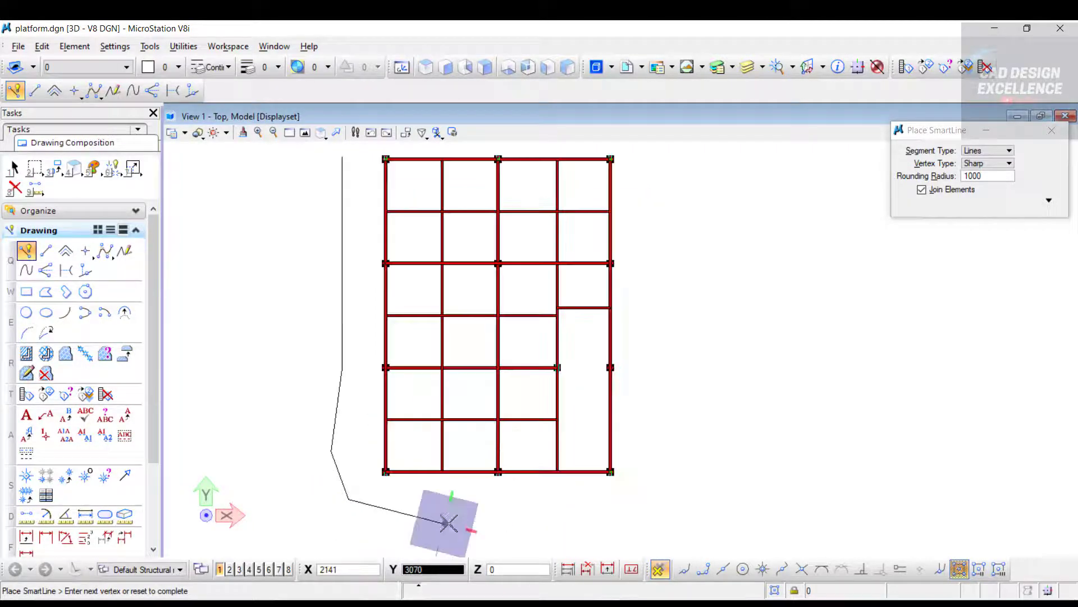
{"action": "left_click", "coordinate": [610, 522]}
{"action": "left_click", "coordinate": [688, 522]}
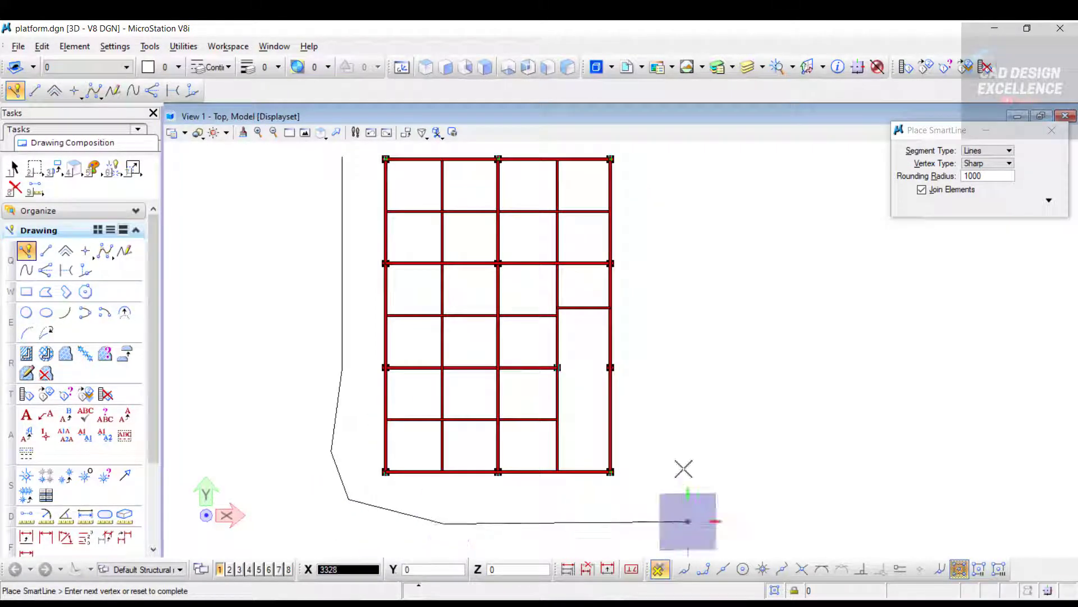
Continue the SmartLine in a zigzag up the platform's right side and partway across above its upper edge, leaving it open.
{"action": "left_click", "coordinate": [668, 393]}
{"action": "left_click", "coordinate": [719, 311]}
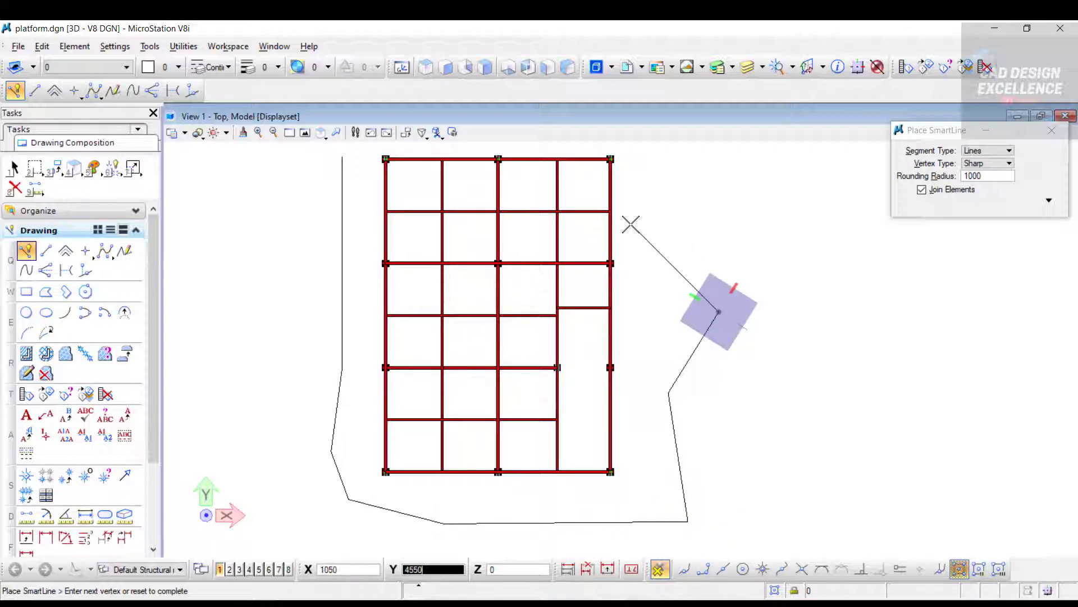
{"action": "scroll", "coordinate": [632, 224], "scroll_direction": "up", "scroll_amount": 5}
{"action": "left_click", "coordinate": [610, 341]}
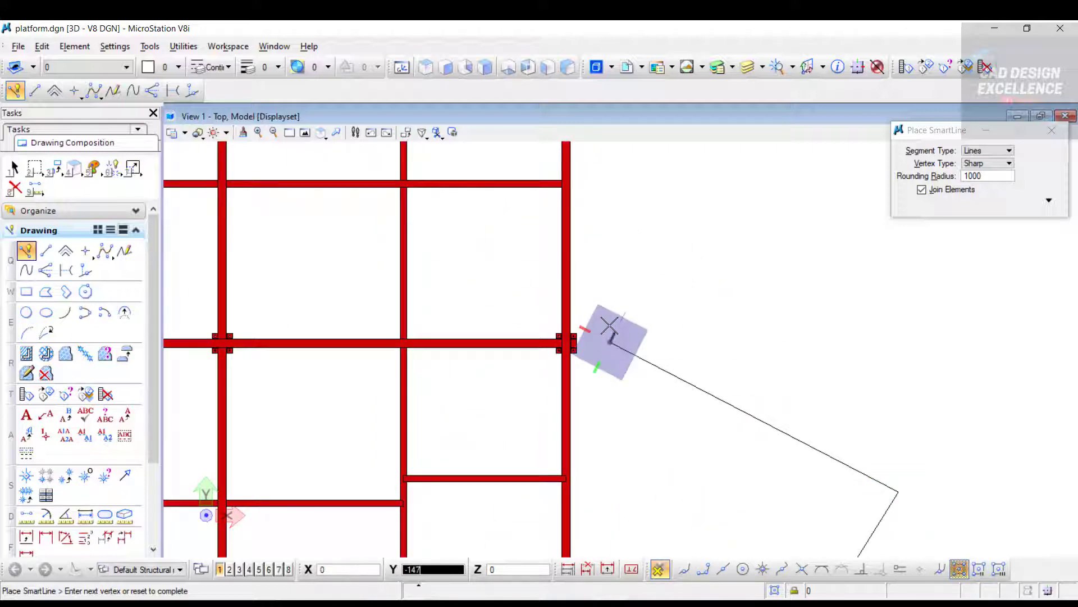
{"action": "scroll", "coordinate": [610, 337], "scroll_direction": "down", "scroll_amount": 5}
{"action": "left_click", "coordinate": [617, 272]}
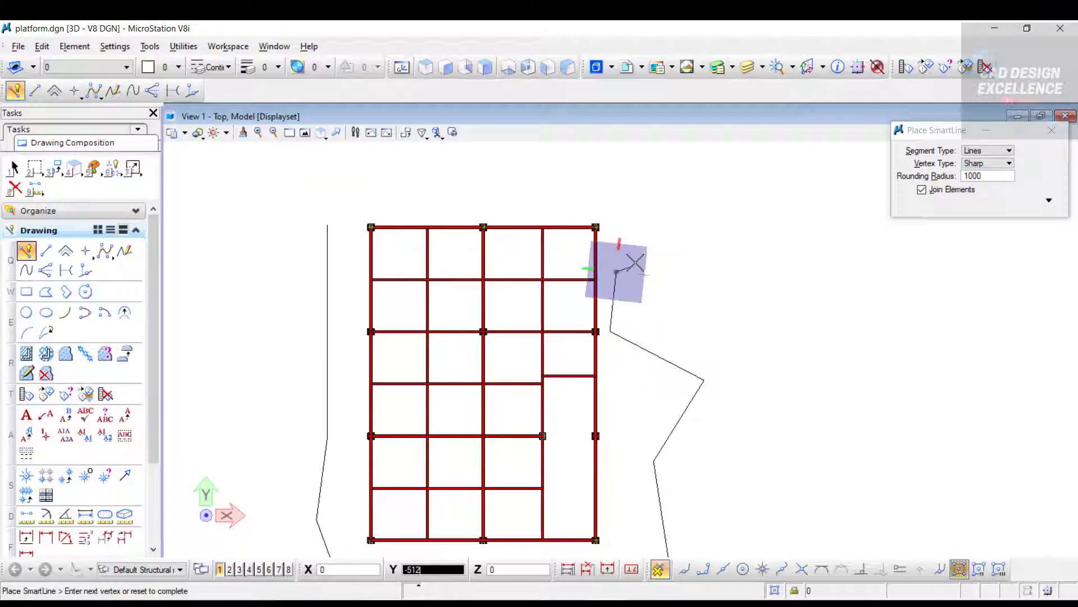
{"action": "left_click", "coordinate": [642, 233]}
{"action": "left_click", "coordinate": [629, 202]}
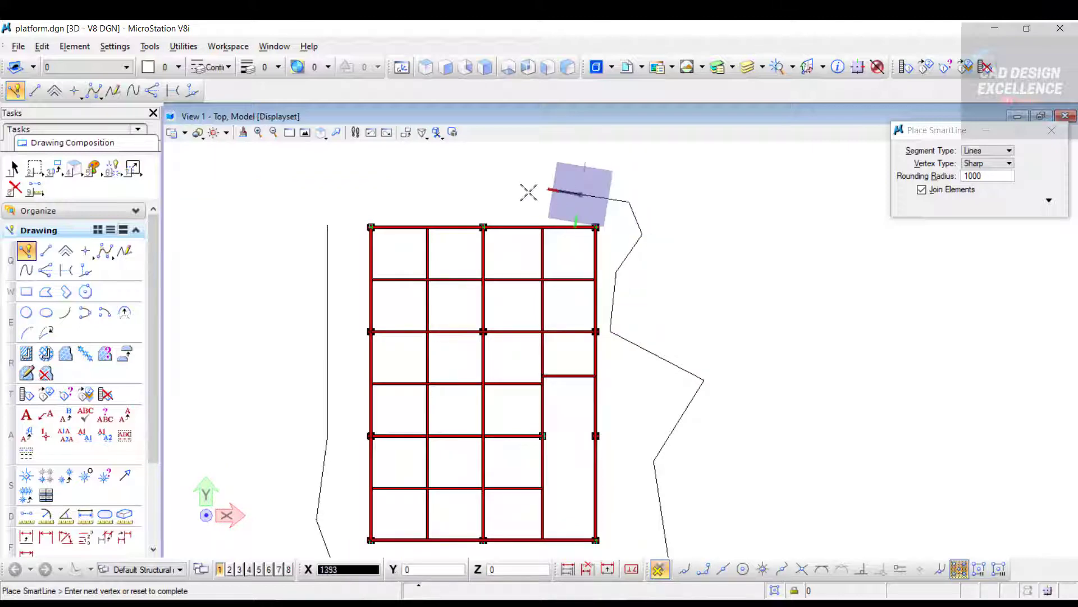
{"action": "left_click", "coordinate": [458, 177]}
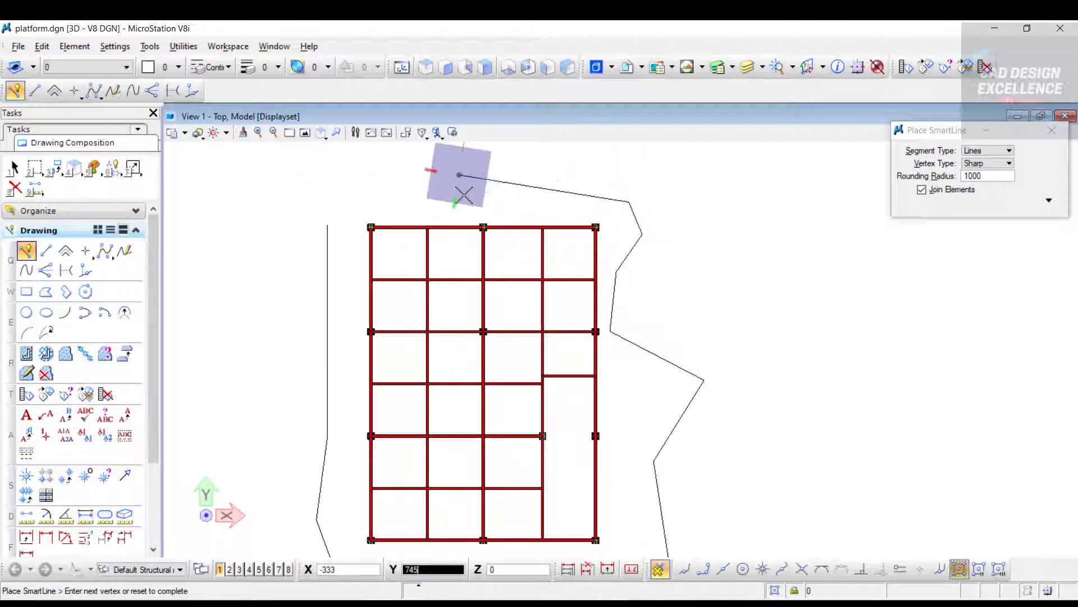
{"action": "right_click", "coordinate": [464, 195]}
{"action": "key", "text": "Escape"}
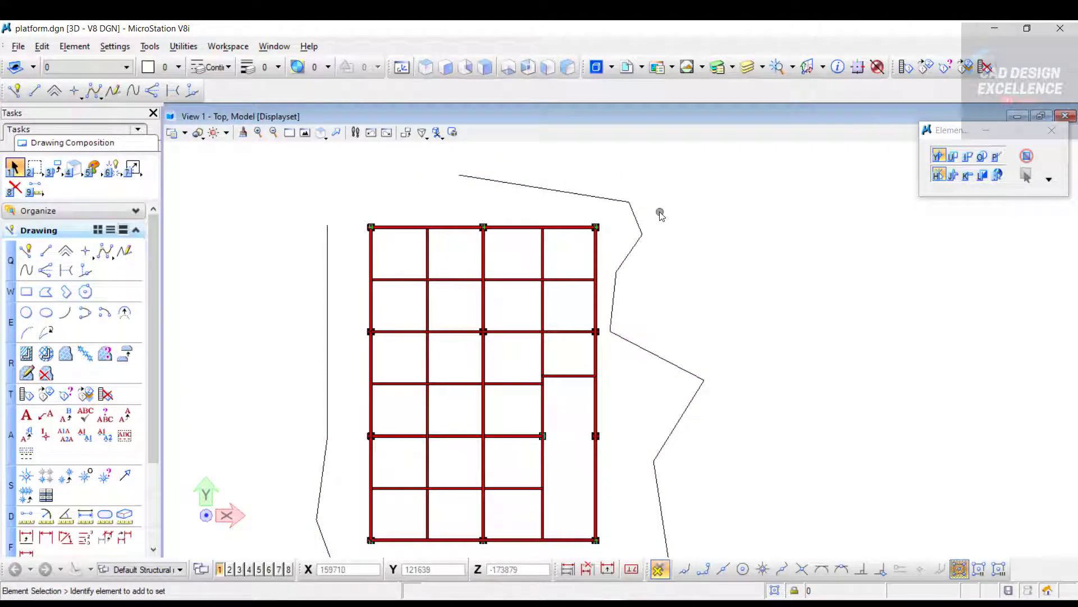
Examine the SmartLine's outline in the Top view and its elevation relative to the platform in the Front view.
{"action": "scroll", "coordinate": [661, 216], "scroll_direction": "down", "scroll_amount": 2}
{"action": "scroll", "coordinate": [664, 214], "scroll_direction": "up", "scroll_amount": 1}
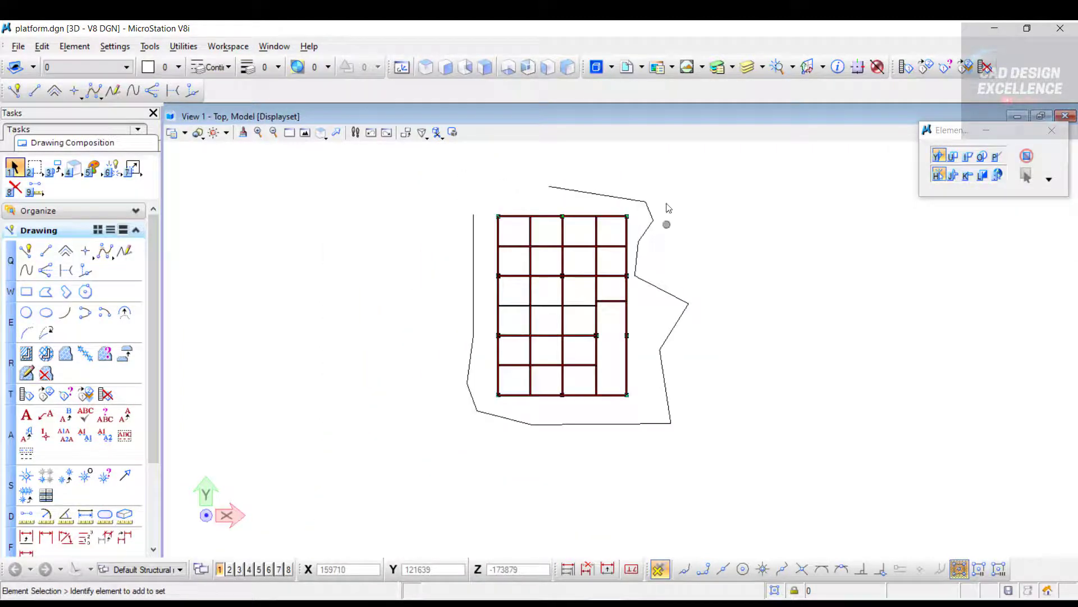
{"action": "left_click", "coordinate": [448, 68]}
{"action": "scroll", "coordinate": [634, 335], "scroll_direction": "up", "scroll_amount": 1}
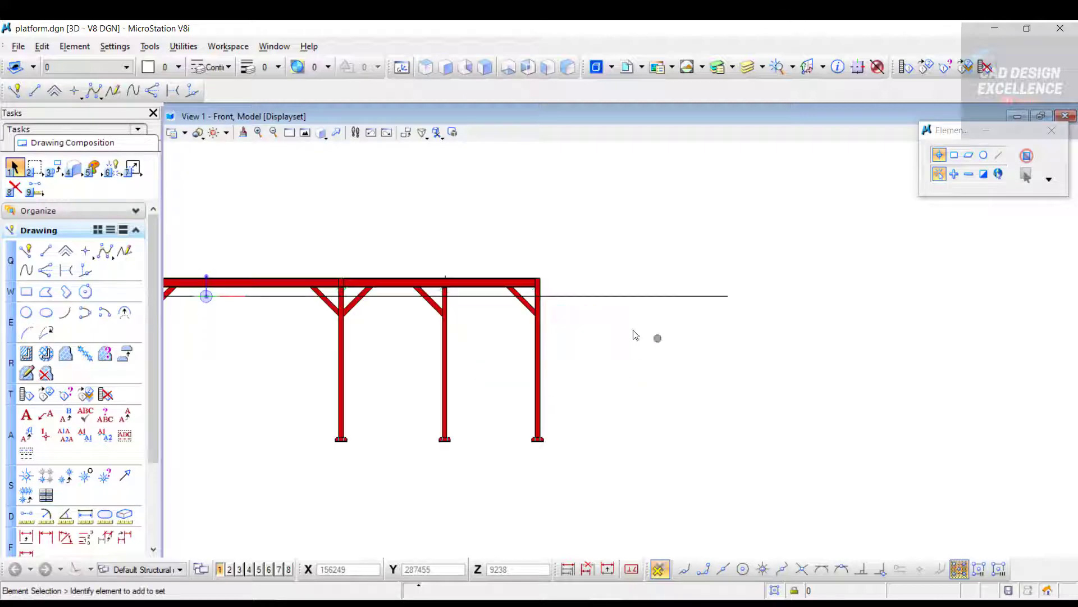
{"action": "scroll", "coordinate": [650, 266], "scroll_direction": "down", "scroll_amount": 1}
{"action": "scroll", "coordinate": [590, 304], "scroll_direction": "up", "scroll_amount": 2}
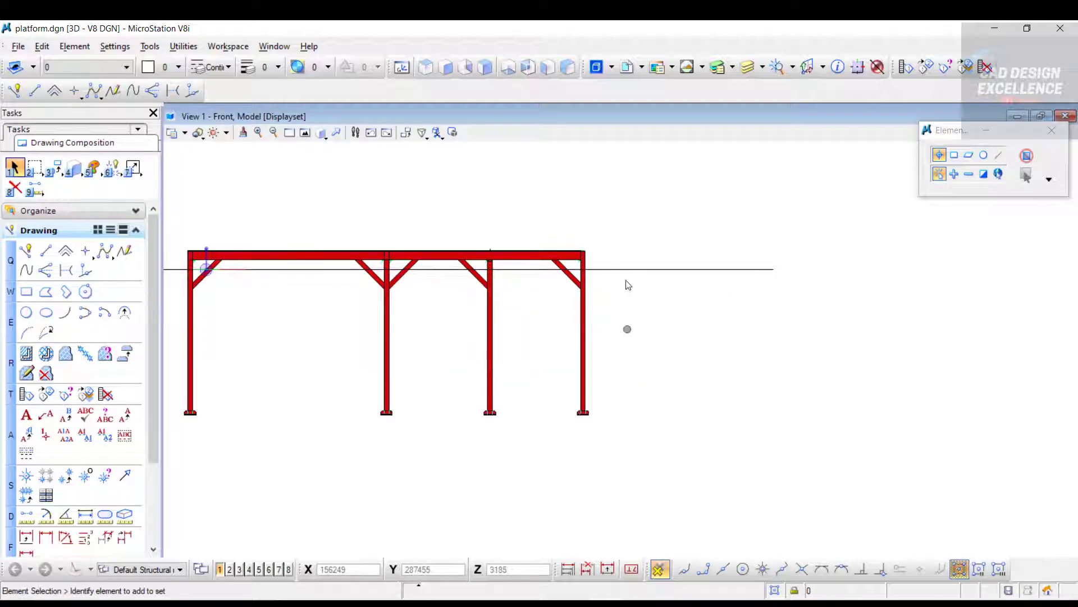
{"action": "scroll", "coordinate": [663, 285], "scroll_direction": "down", "scroll_amount": 1}
{"action": "scroll", "coordinate": [643, 279], "scroll_direction": "up", "scroll_amount": 1}
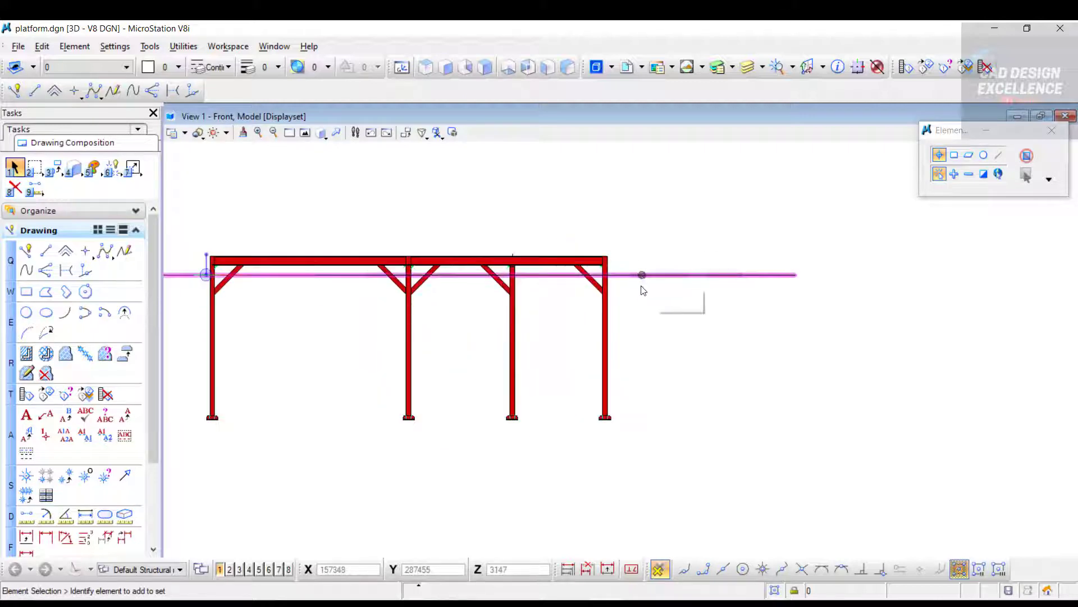
With the view rotated to 3D, move the line string's vertex beside the front right corner column straight down to column base level.
{"action": "left_click", "coordinate": [636, 278]}
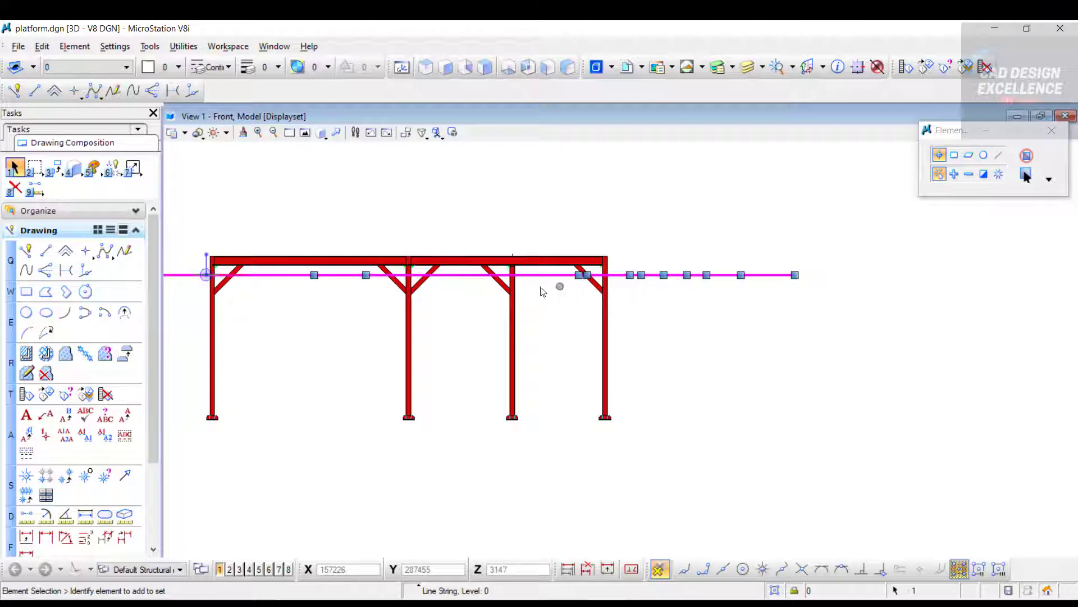
{"action": "left_click", "coordinate": [402, 67]}
{"action": "left_click", "coordinate": [621, 349]}
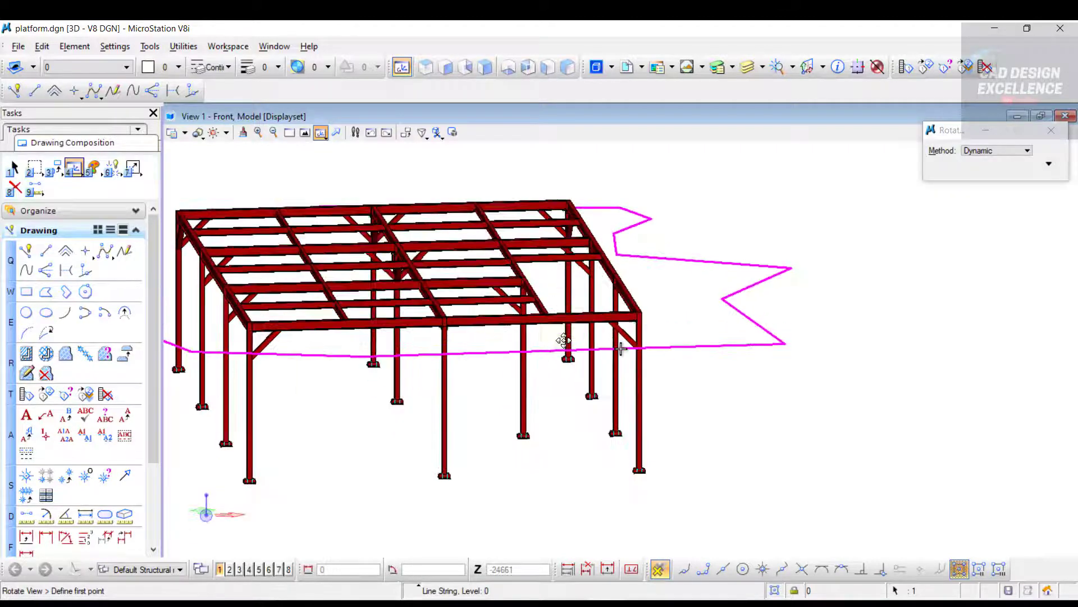
{"action": "left_click", "coordinate": [720, 390]}
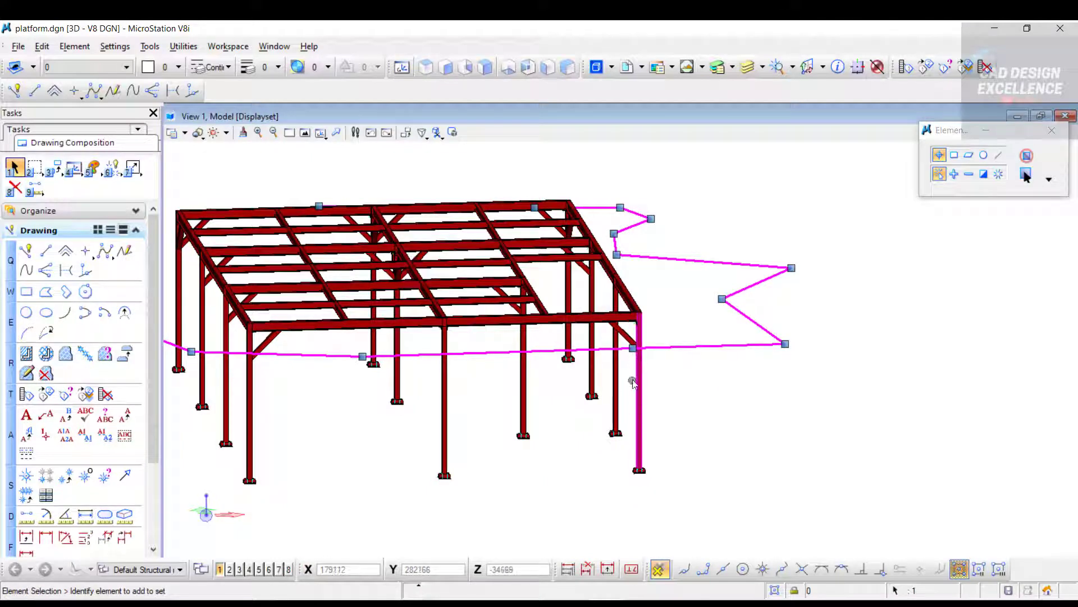
{"action": "left_click", "coordinate": [634, 349]}
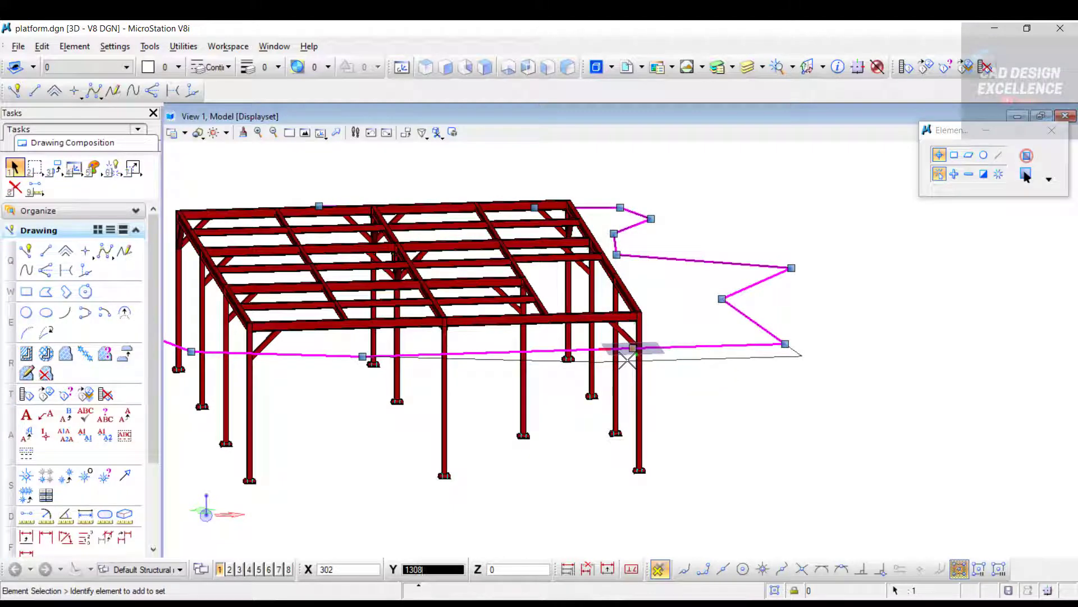
{"action": "key", "text": "e"}
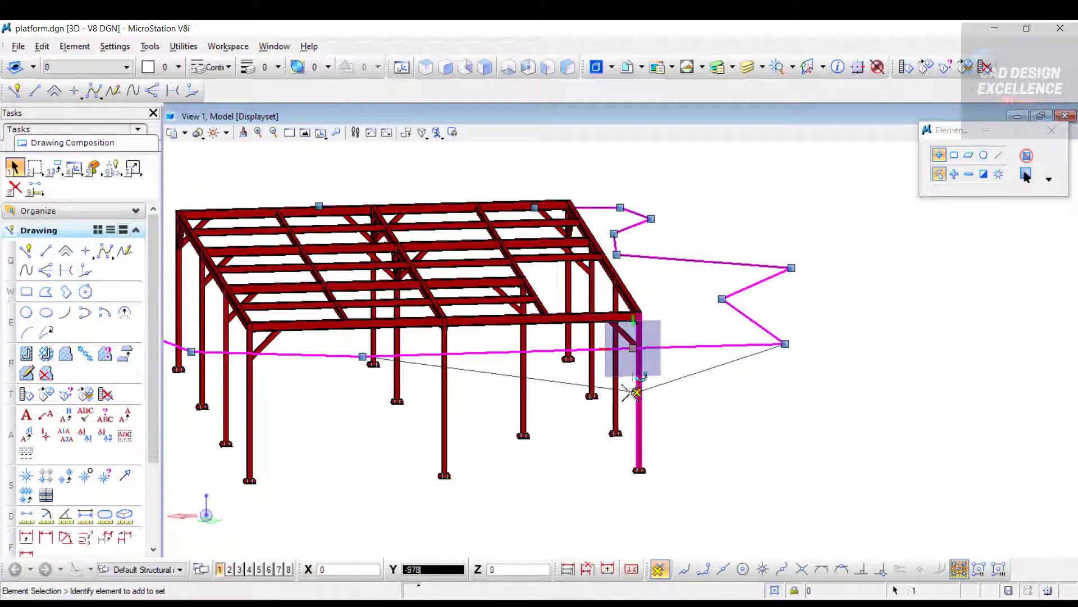
{"action": "key", "text": "Return"}
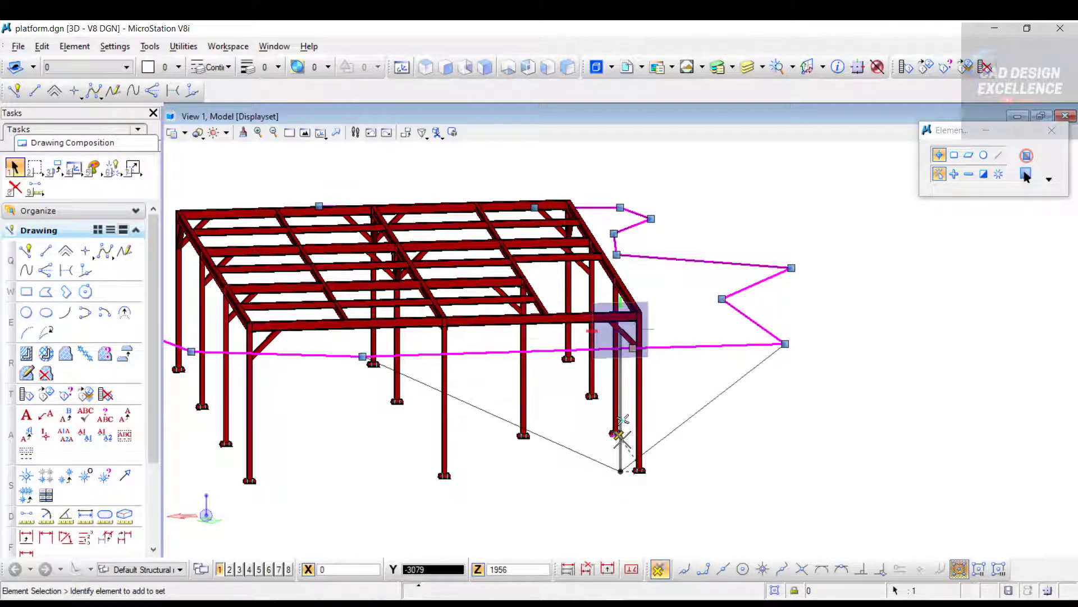
{"action": "left_click", "coordinate": [621, 437]}
{"action": "left_click", "coordinate": [742, 465]}
Examine the reshaped line string around the platform from isometric, Front and dynamically rotated views.
{"action": "left_click", "coordinate": [568, 67]}
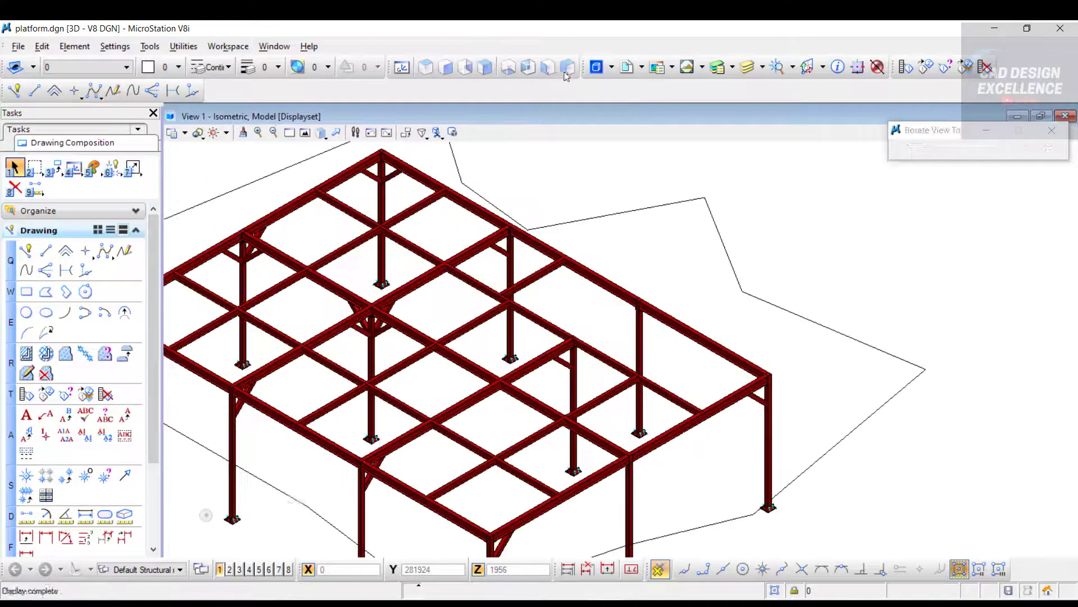
{"action": "scroll", "coordinate": [620, 373], "scroll_direction": "down", "scroll_amount": 4}
{"action": "scroll", "coordinate": [621, 382], "scroll_direction": "up", "scroll_amount": 2}
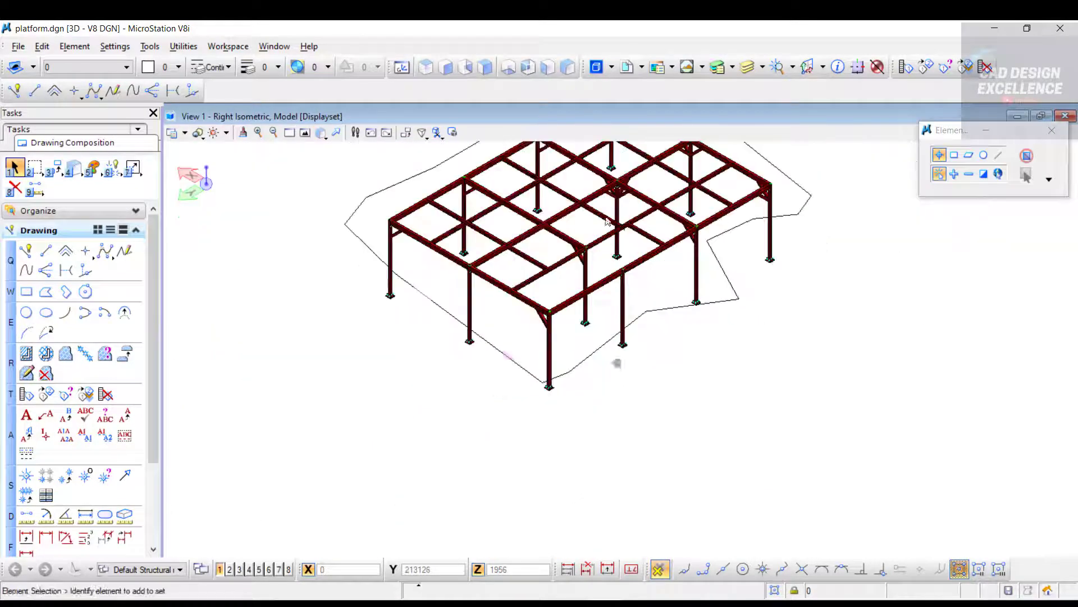
{"action": "left_click", "coordinate": [426, 67]}
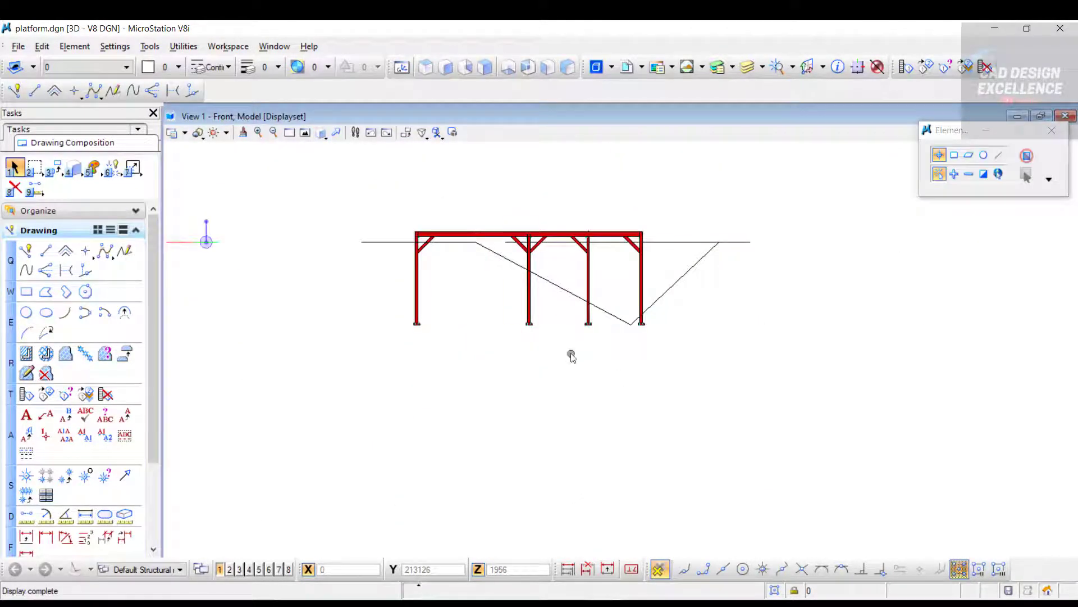
{"action": "scroll", "coordinate": [490, 254], "scroll_direction": "up", "scroll_amount": 3}
{"action": "scroll", "coordinate": [518, 285], "scroll_direction": "down", "scroll_amount": 2}
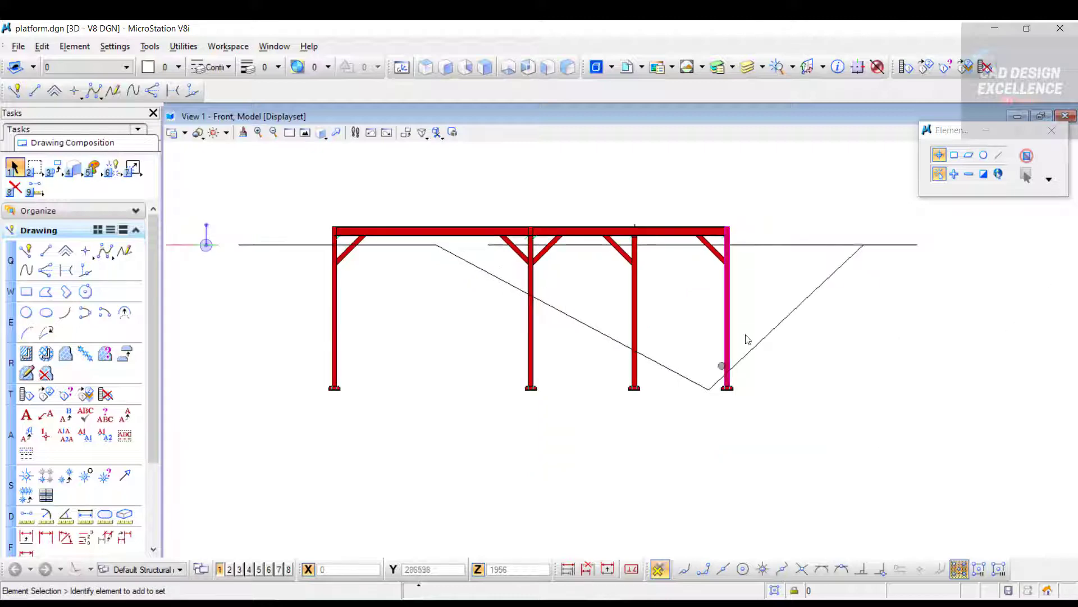
{"action": "left_click", "coordinate": [402, 67]}
{"action": "left_click", "coordinate": [650, 294]}
{"action": "left_click", "coordinate": [620, 348]}
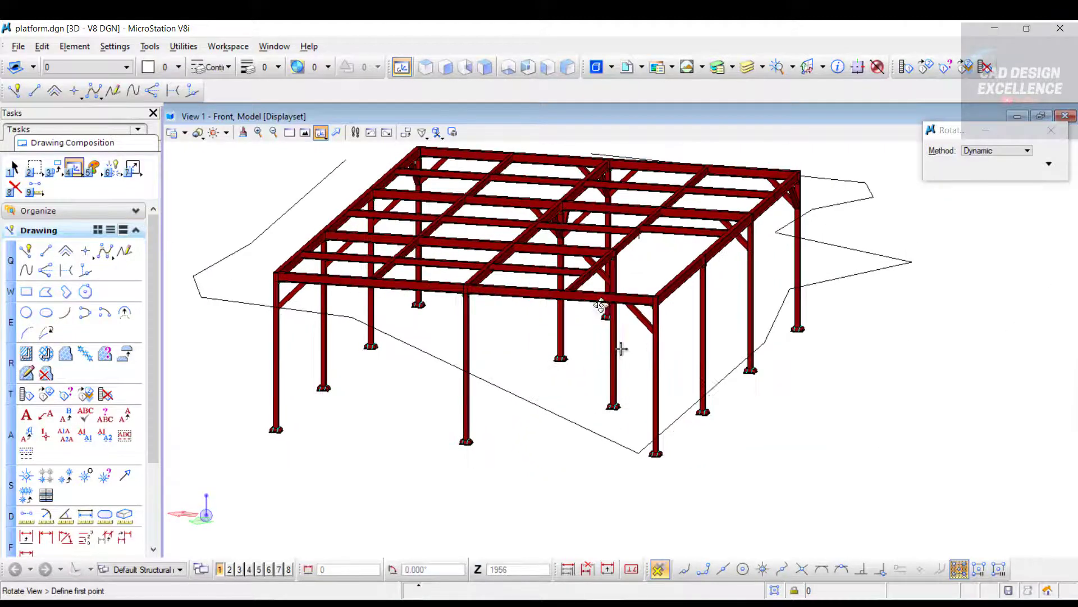
In the Front view, move the line string's vertex near the front left corner column down to about mid-column height.
{"action": "left_click_drag", "start_coordinate": [854, 378], "coordinate": [814, 399]}
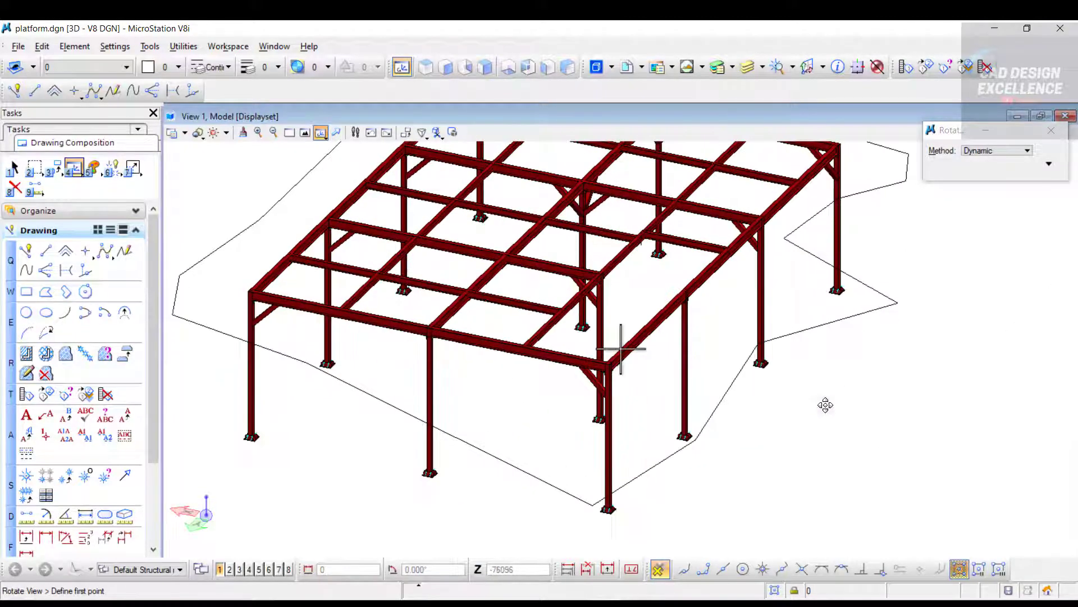
{"action": "left_click", "coordinate": [817, 397]}
{"action": "left_click", "coordinate": [635, 396]}
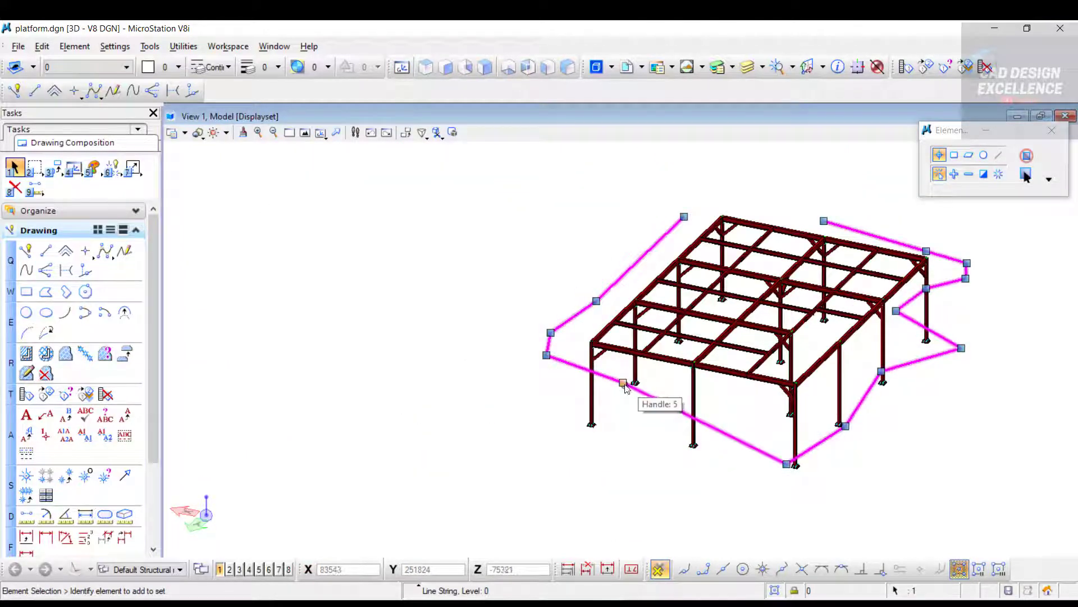
{"action": "left_click", "coordinate": [624, 383]}
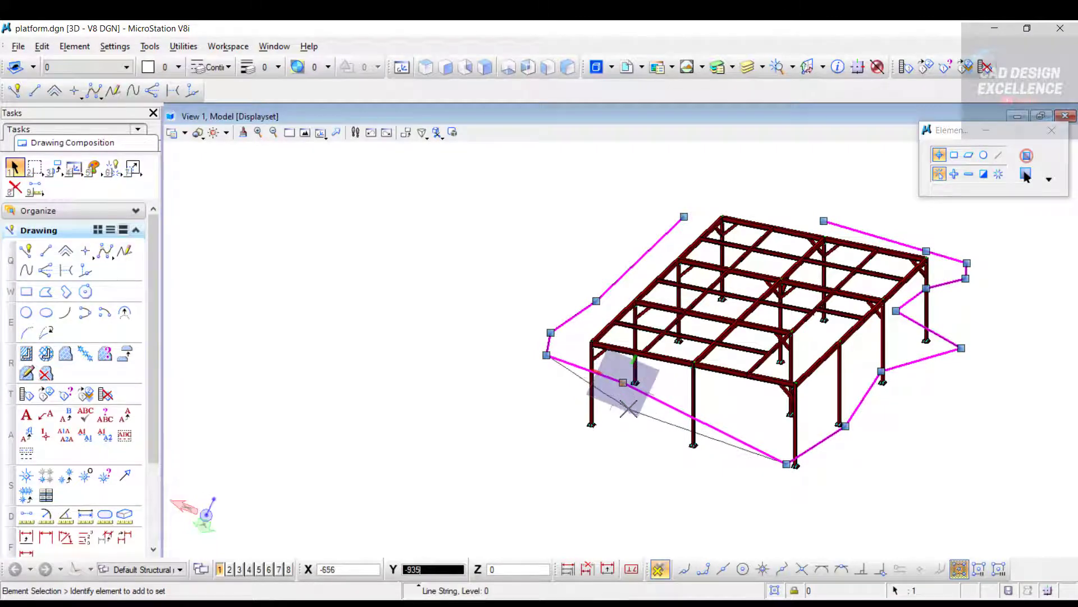
{"action": "scroll", "coordinate": [636, 371], "scroll_direction": "up", "scroll_amount": 4}
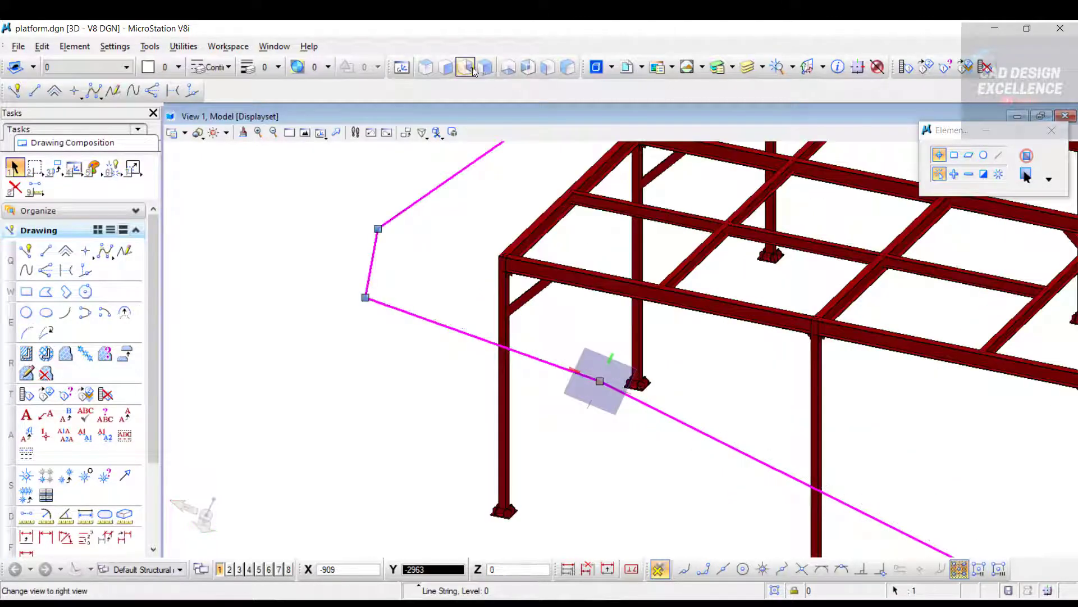
{"action": "left_click", "coordinate": [447, 67]}
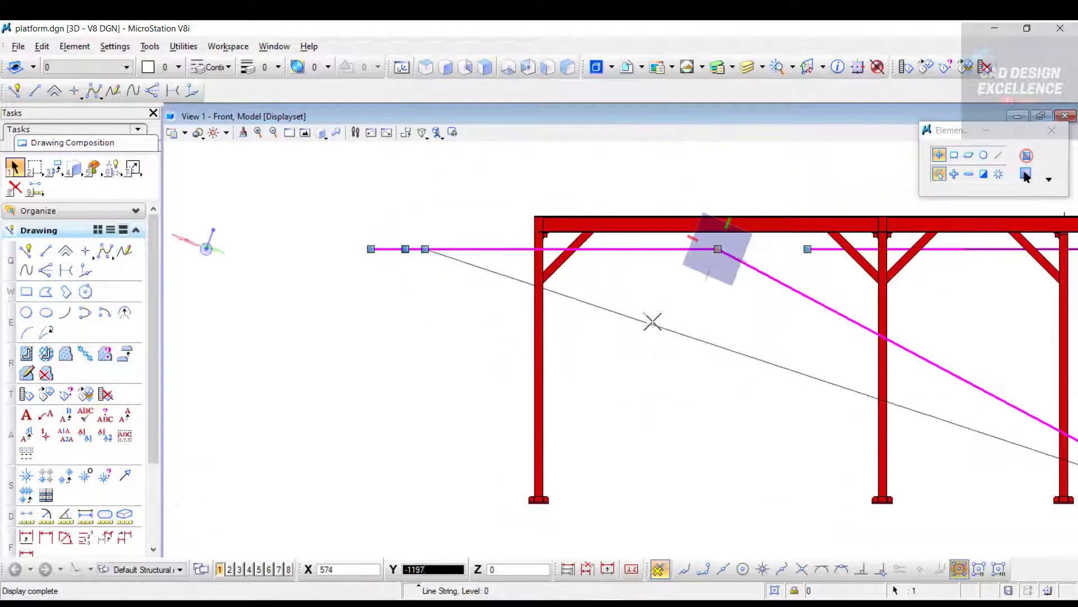
{"action": "scroll", "coordinate": [666, 326], "scroll_direction": "down", "scroll_amount": 1}
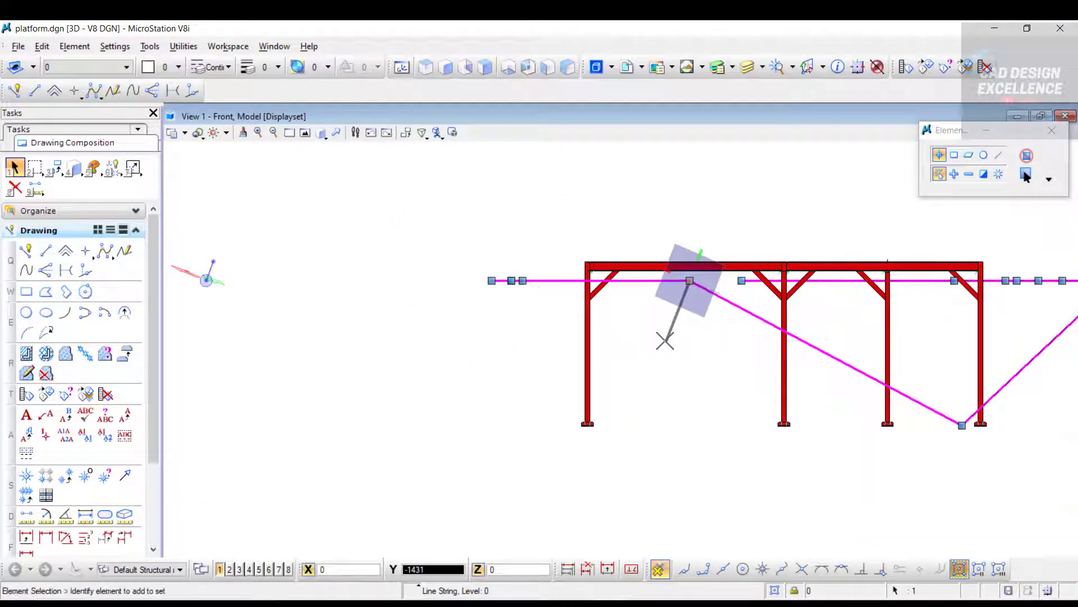
{"action": "left_click", "coordinate": [669, 346]}
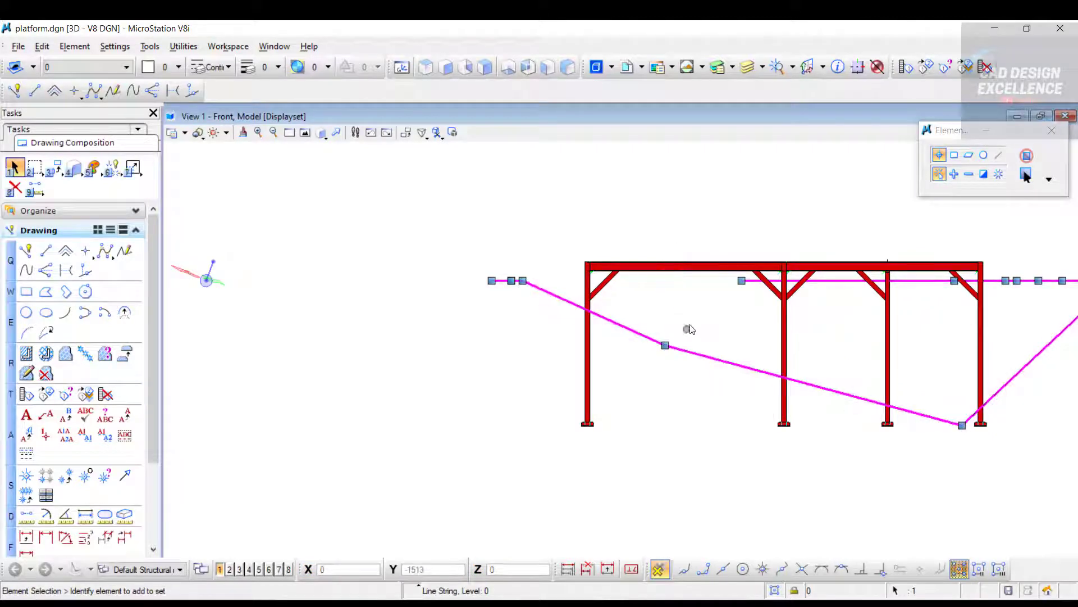
{"action": "left_click", "coordinate": [691, 326]}
Examine the lowered stretch of the line string around the platform in dynamically rotated 3D views.
{"action": "scroll", "coordinate": [520, 337], "scroll_direction": "down", "scroll_amount": 5}
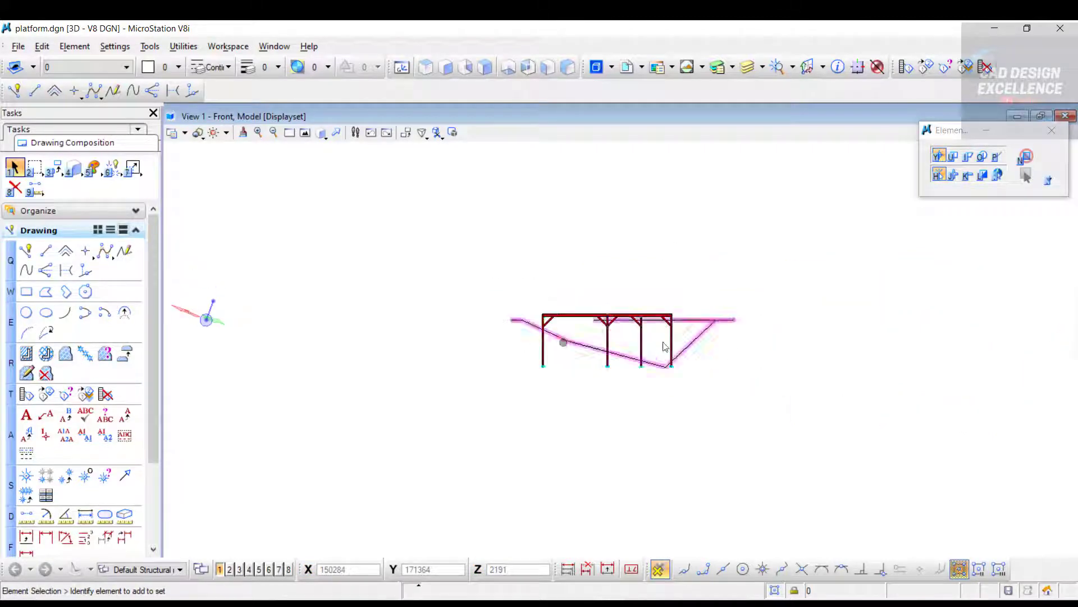
{"action": "scroll", "coordinate": [674, 340], "scroll_direction": "up", "scroll_amount": 5}
{"action": "left_click", "coordinate": [401, 66]}
{"action": "left_click", "coordinate": [688, 254]}
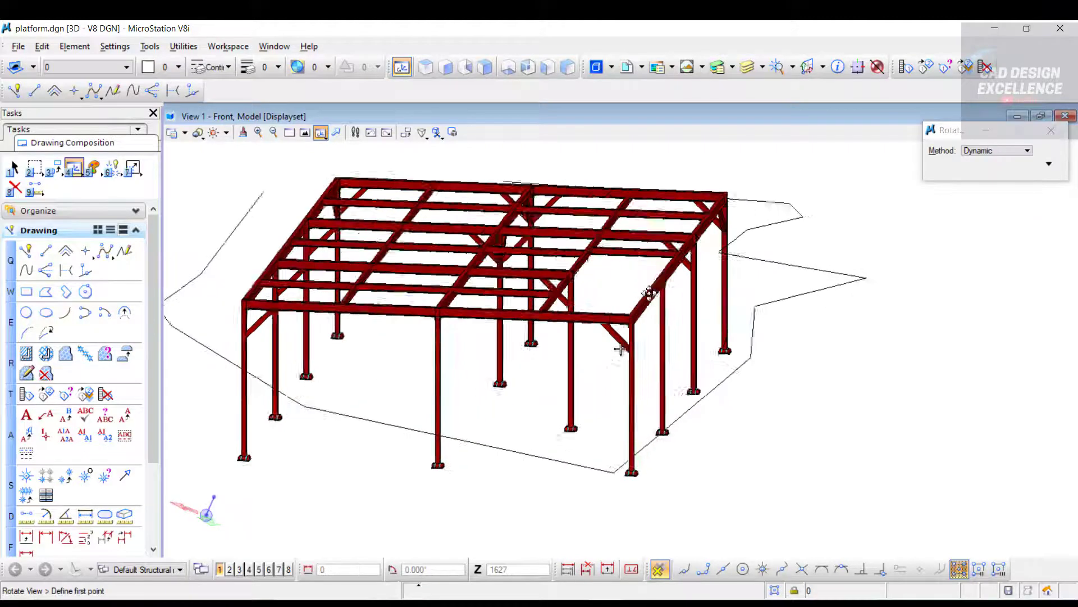
{"action": "left_click", "coordinate": [615, 303]}
{"action": "scroll", "coordinate": [730, 321], "scroll_direction": "down", "scroll_amount": 3}
{"action": "middle_click_drag", "start_coordinate": [710, 324], "coordinate": [727, 353], "text": "shift"}
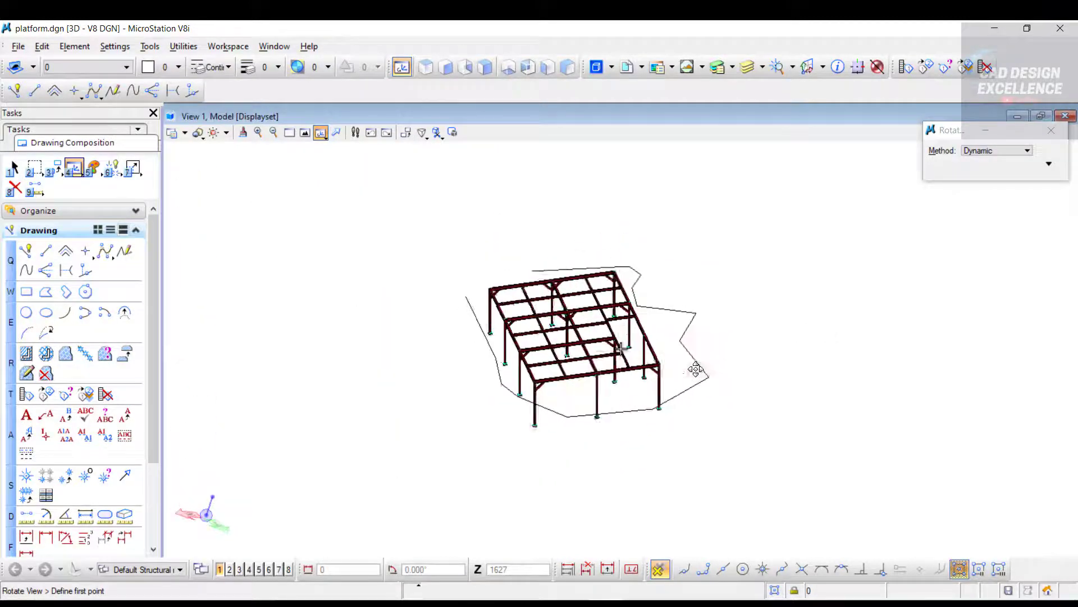
{"action": "left_click", "coordinate": [749, 337]}
Change the line string's class to Construction in its element information and deselect it.
{"action": "left_click", "coordinate": [689, 327]}
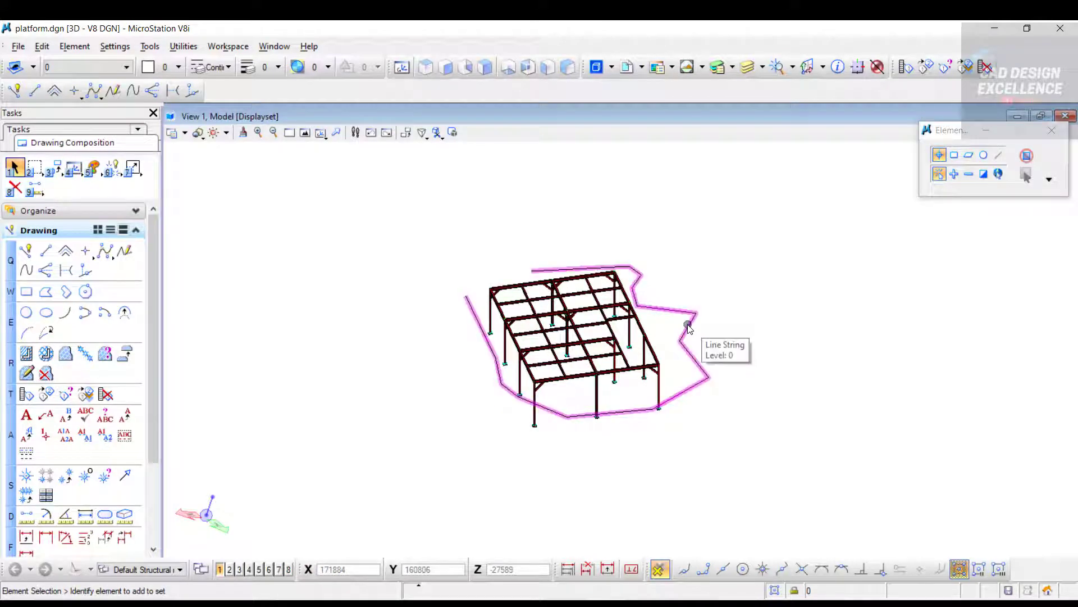
{"action": "right_click", "coordinate": [690, 329]}
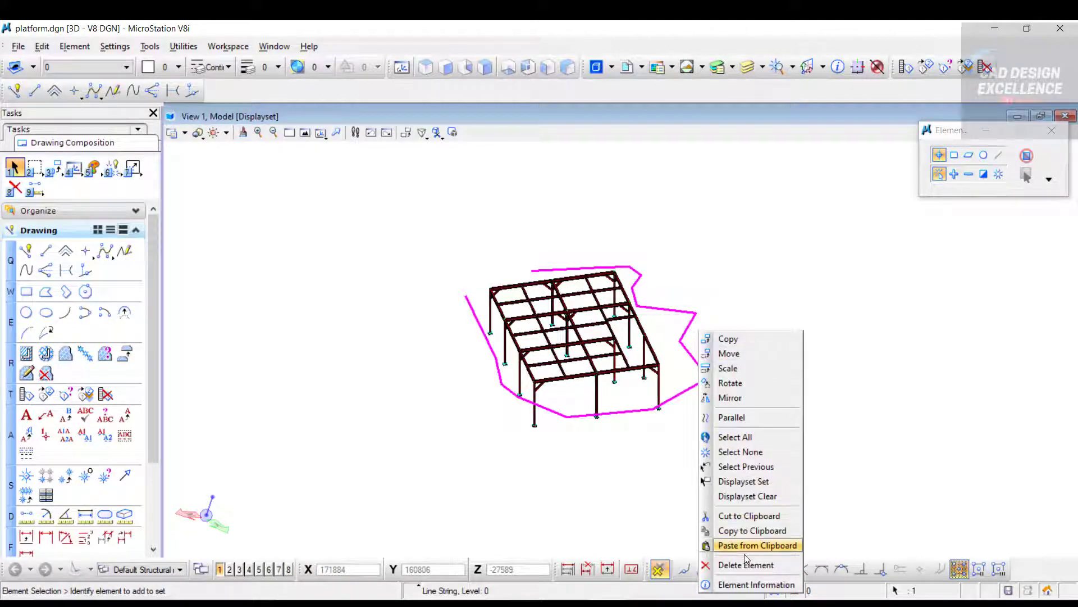
{"action": "left_click", "coordinate": [745, 585]}
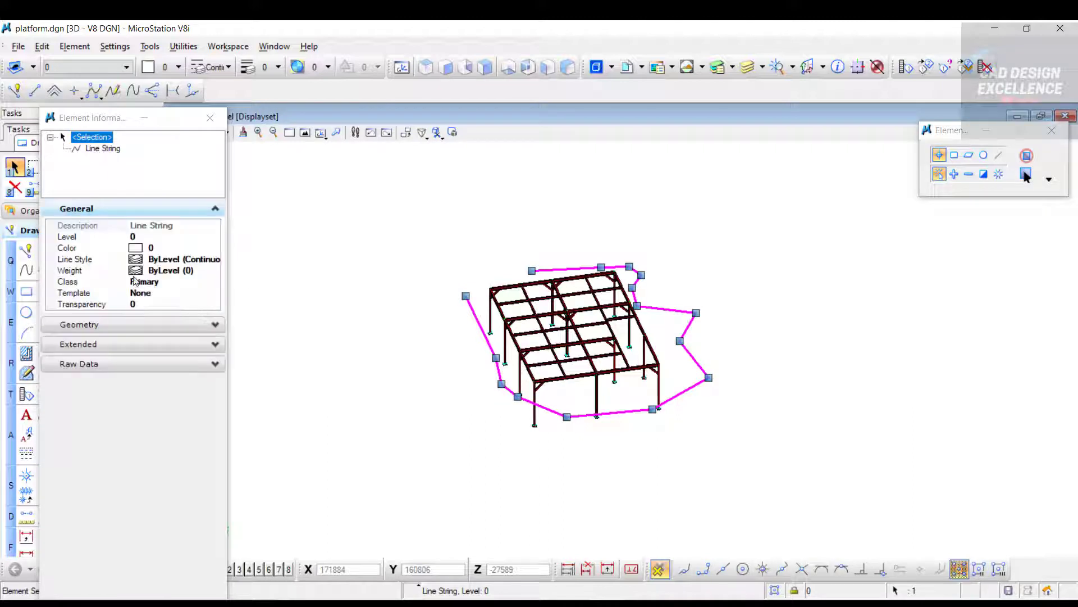
{"action": "left_click", "coordinate": [149, 282]}
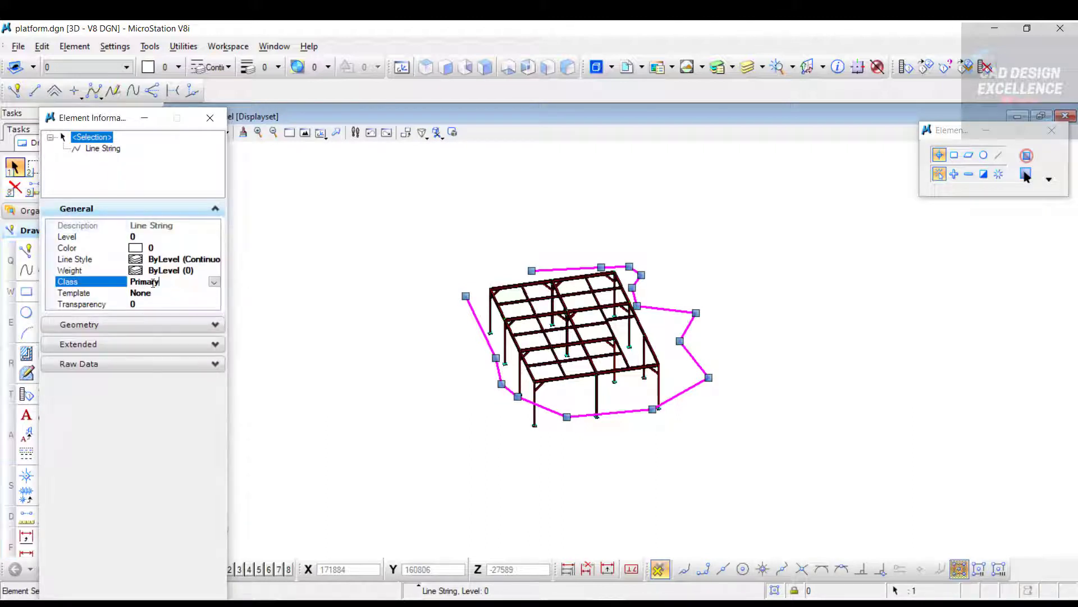
{"action": "left_click", "coordinate": [214, 282]}
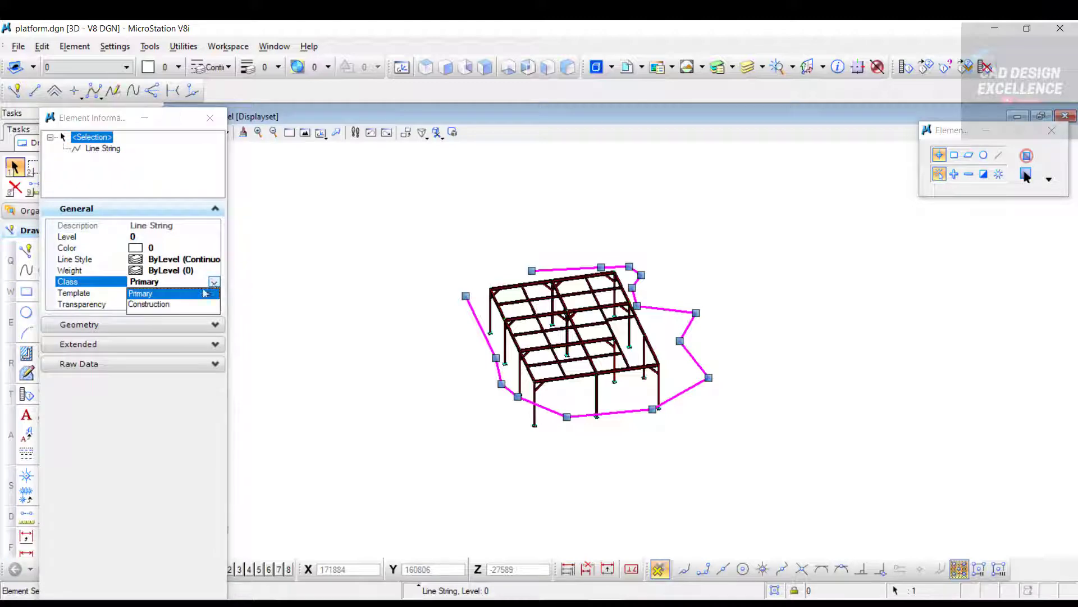
{"action": "left_click", "coordinate": [160, 305]}
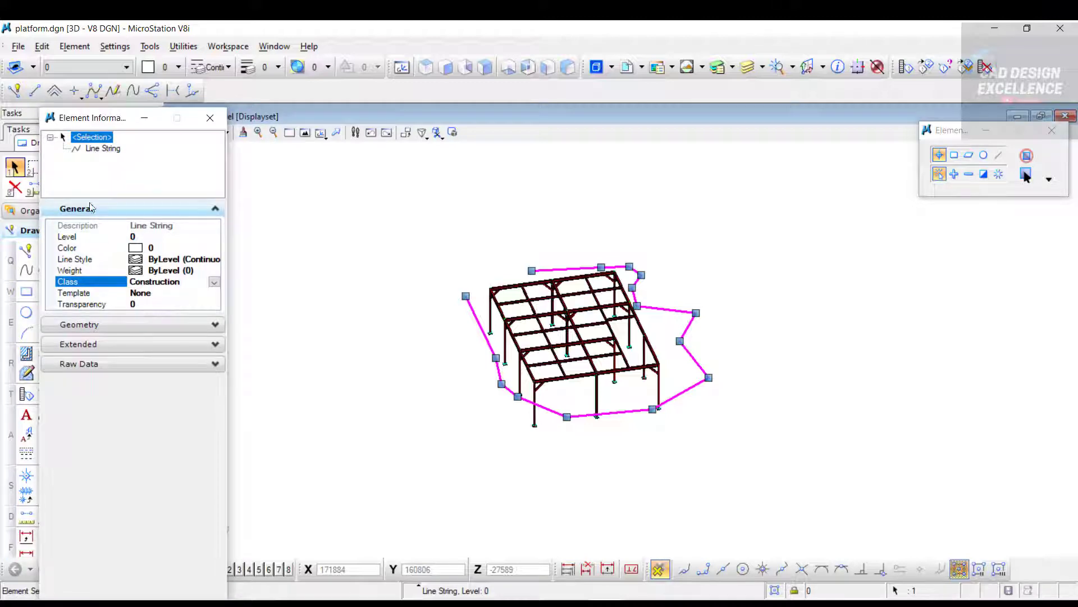
{"action": "left_click", "coordinate": [210, 118]}
{"action": "left_click", "coordinate": [385, 258]}
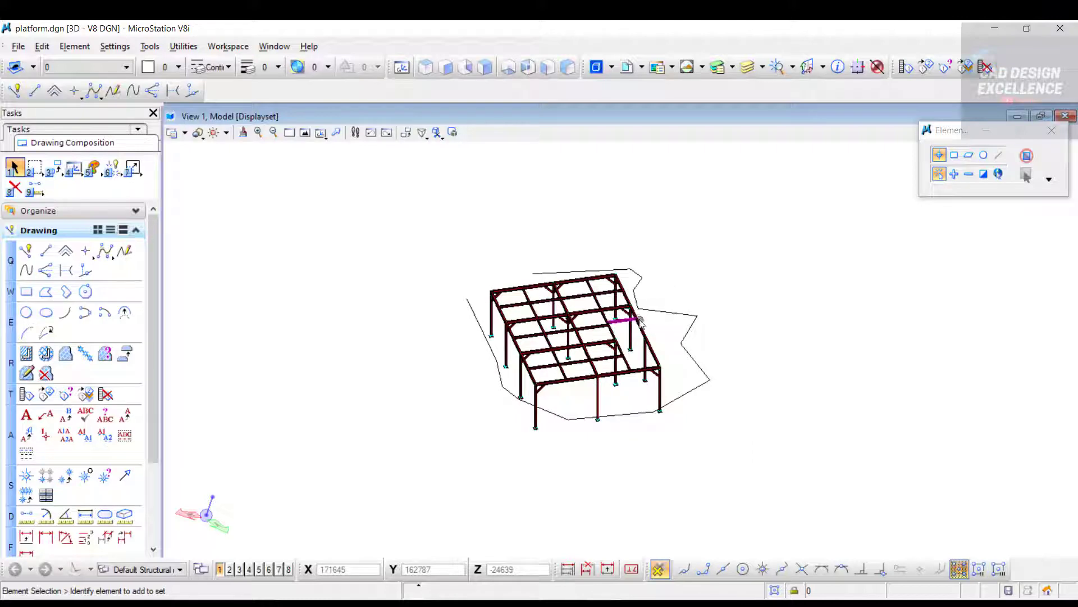
Open the FlyThrough Producer and choose Wide as the camera's standard lens.
{"action": "scroll", "coordinate": [637, 307], "scroll_direction": "up", "scroll_amount": 2}
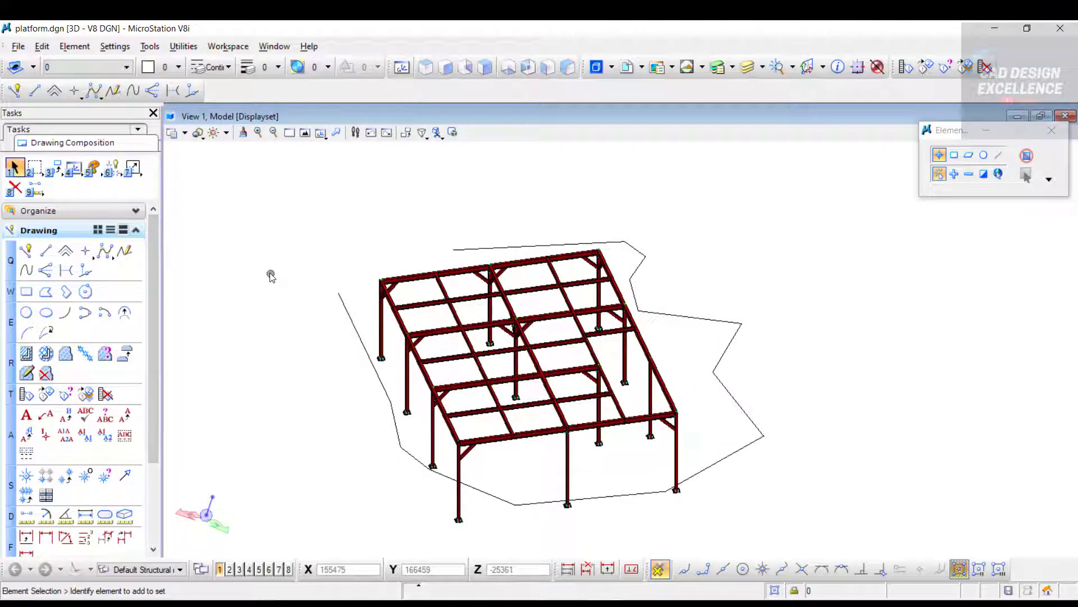
{"action": "left_click", "coordinate": [184, 46]}
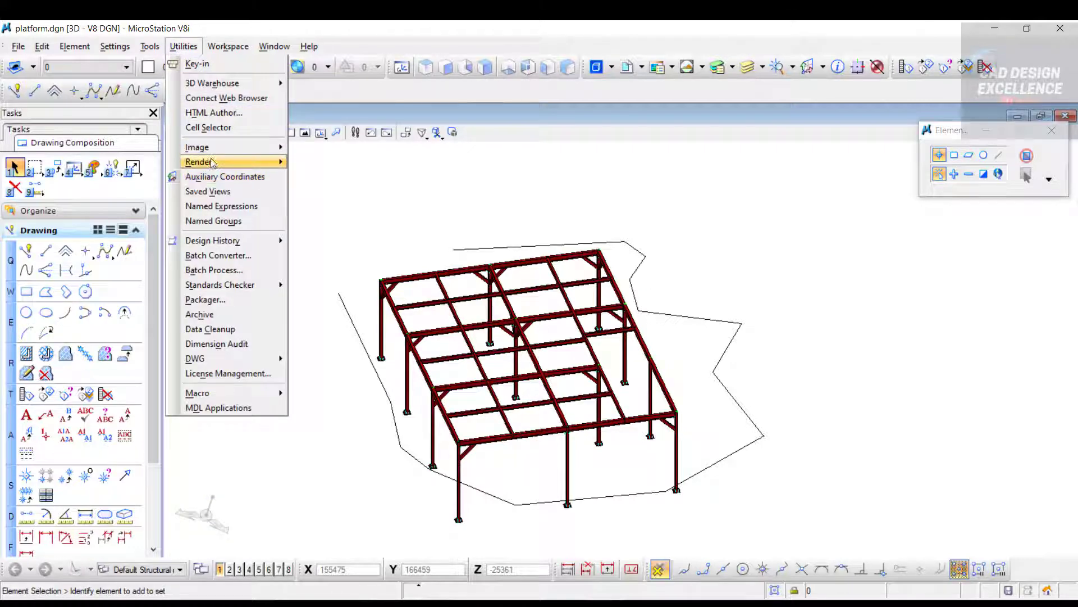
{"action": "mouse_move", "coordinate": [212, 162]}
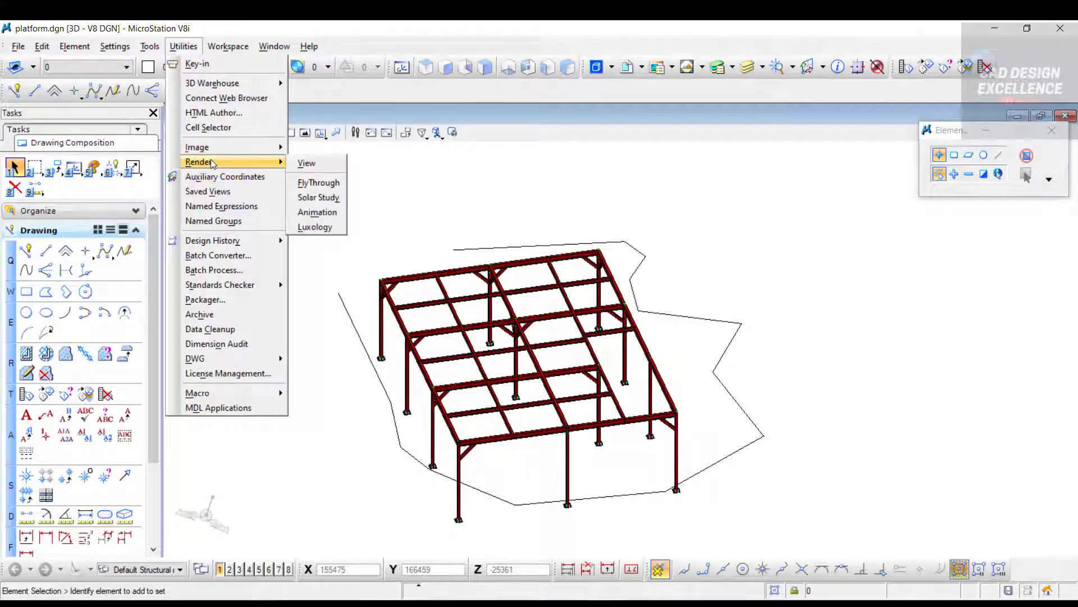
{"action": "left_click", "coordinate": [313, 187]}
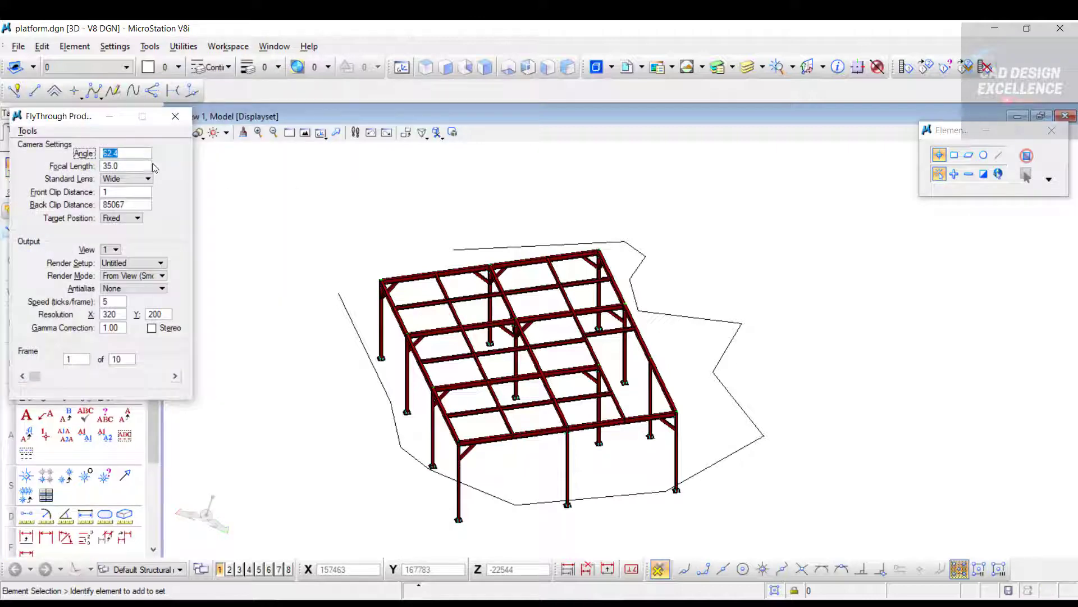
{"action": "left_click_drag", "start_coordinate": [53, 117], "coordinate": [135, 122]}
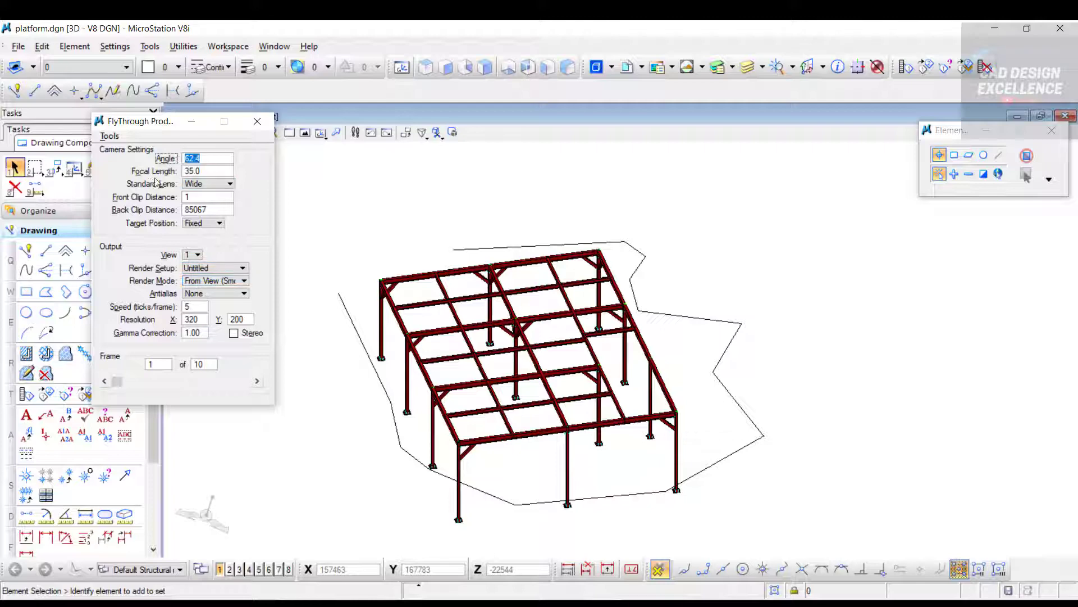
{"action": "left_click", "coordinate": [211, 186]}
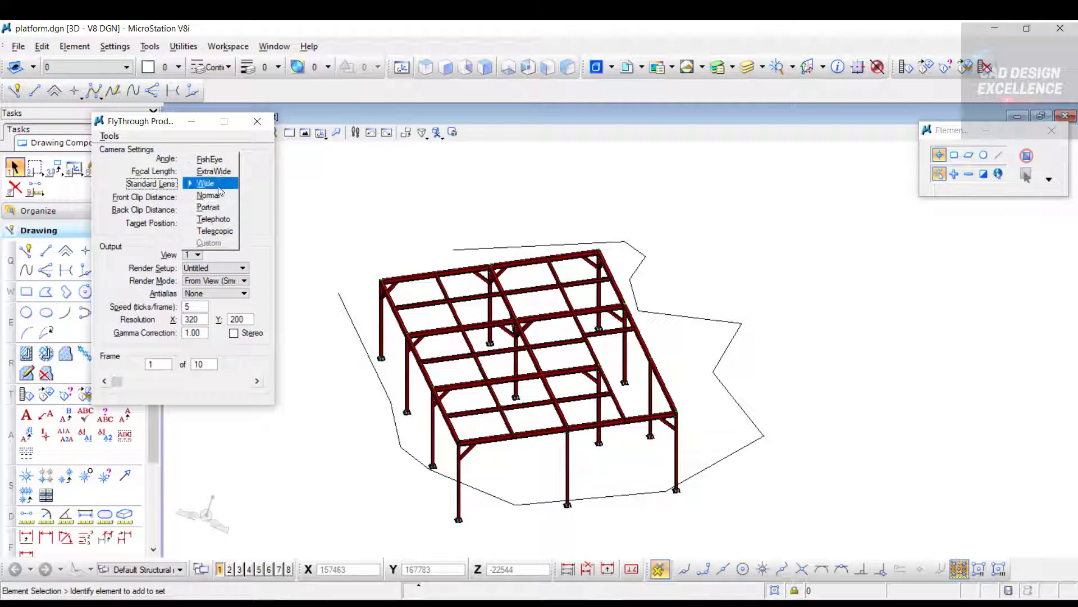
{"action": "left_click", "coordinate": [211, 184]}
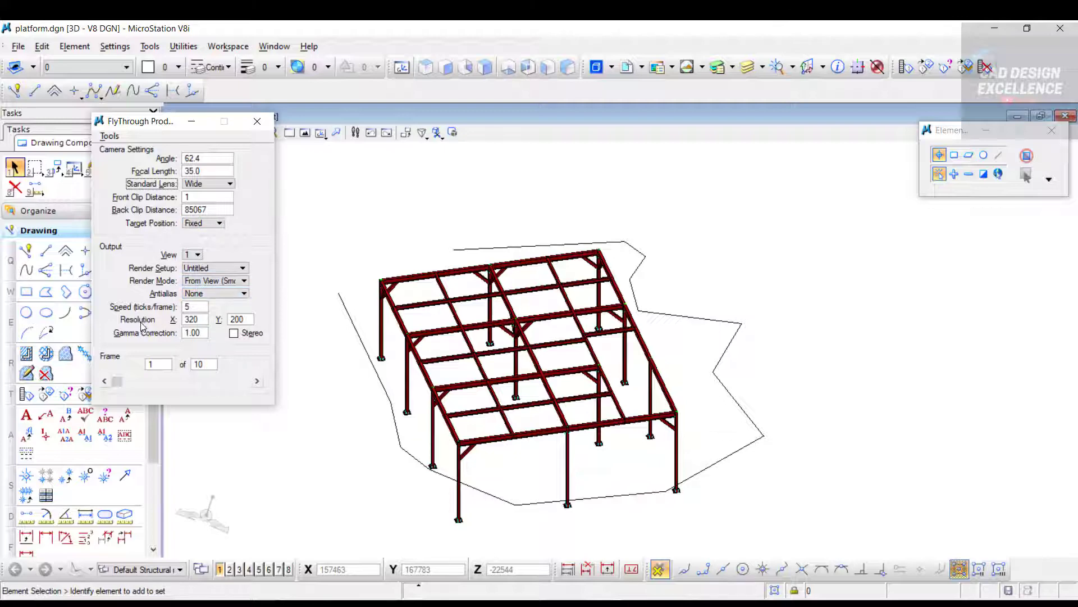
Set the flythrough output resolution to 1920 by 1080 and the total number of frames to 1000.
{"action": "double_click", "coordinate": [193, 319]}
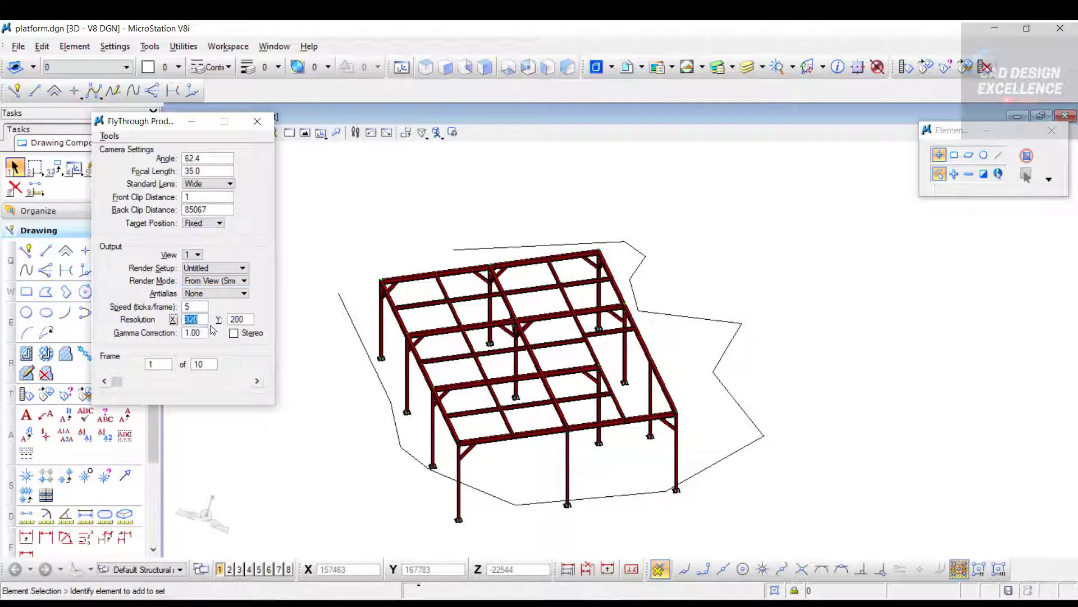
{"action": "type", "text": "19"}
{"action": "double_click", "coordinate": [199, 364]}
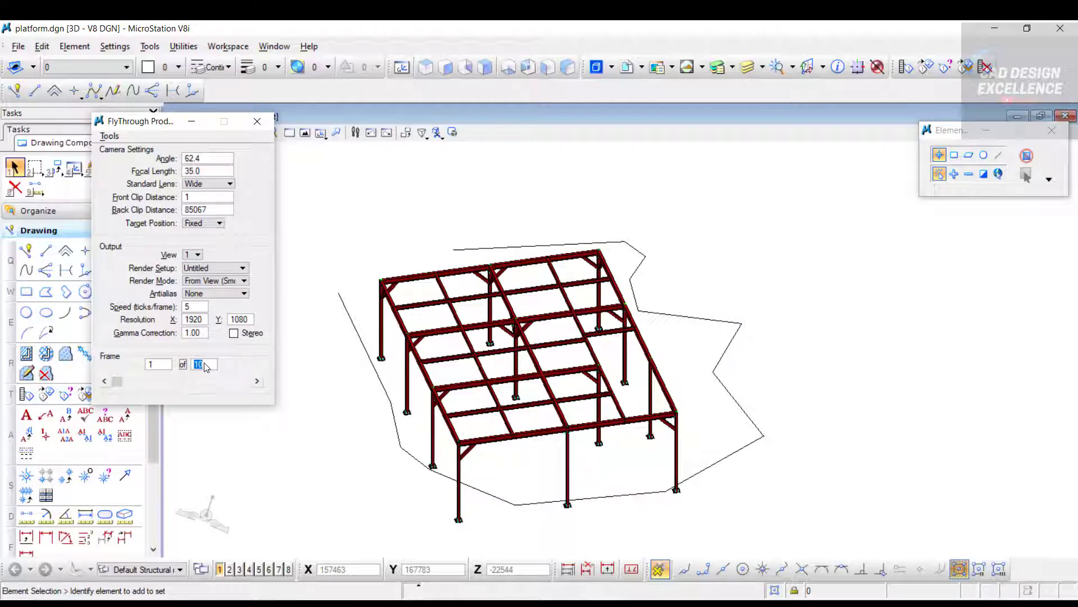
{"action": "type", "text": "10"}
{"action": "key", "text": "Return"}
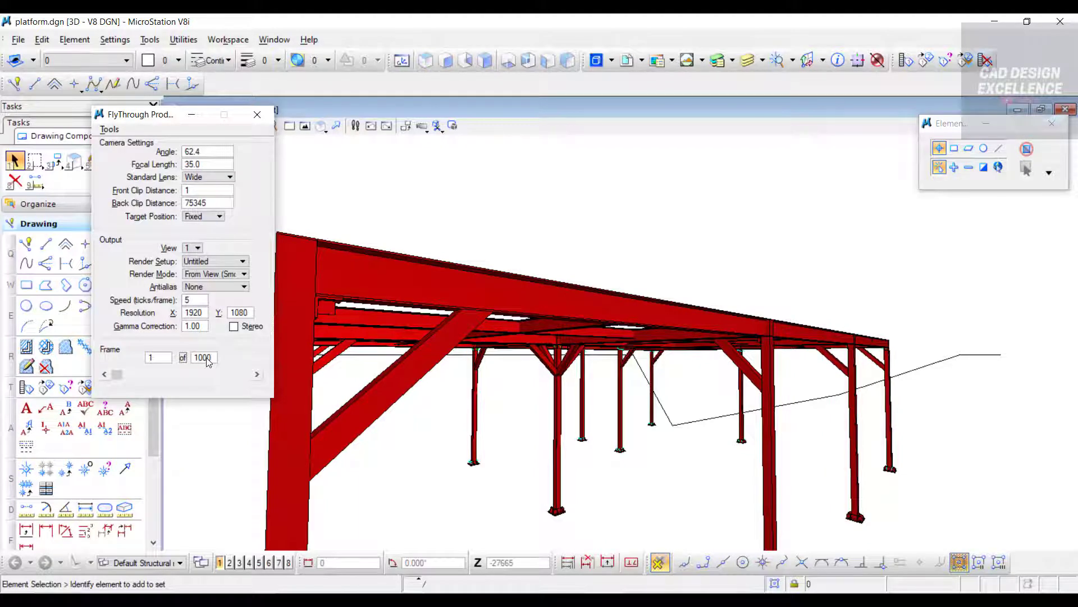
Turn off the camera perspective in View 1 and show the platform and line string in the Top view.
{"action": "left_click", "coordinate": [109, 129]}
{"action": "left_click", "coordinate": [128, 145]}
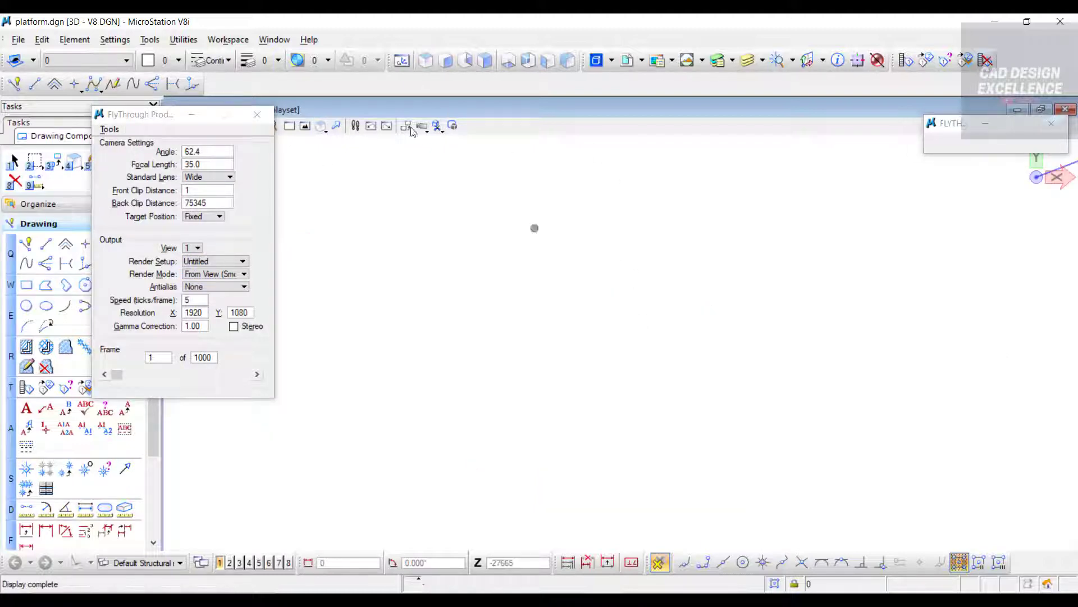
{"action": "left_click", "coordinate": [422, 125]}
{"action": "left_click", "coordinate": [484, 200]}
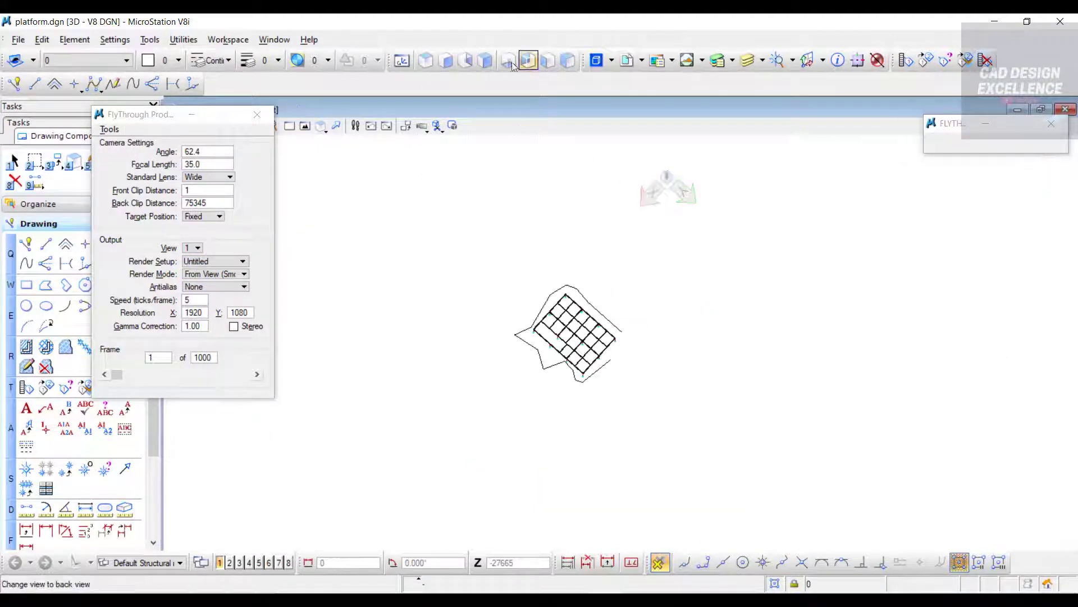
{"action": "left_click", "coordinate": [429, 61]}
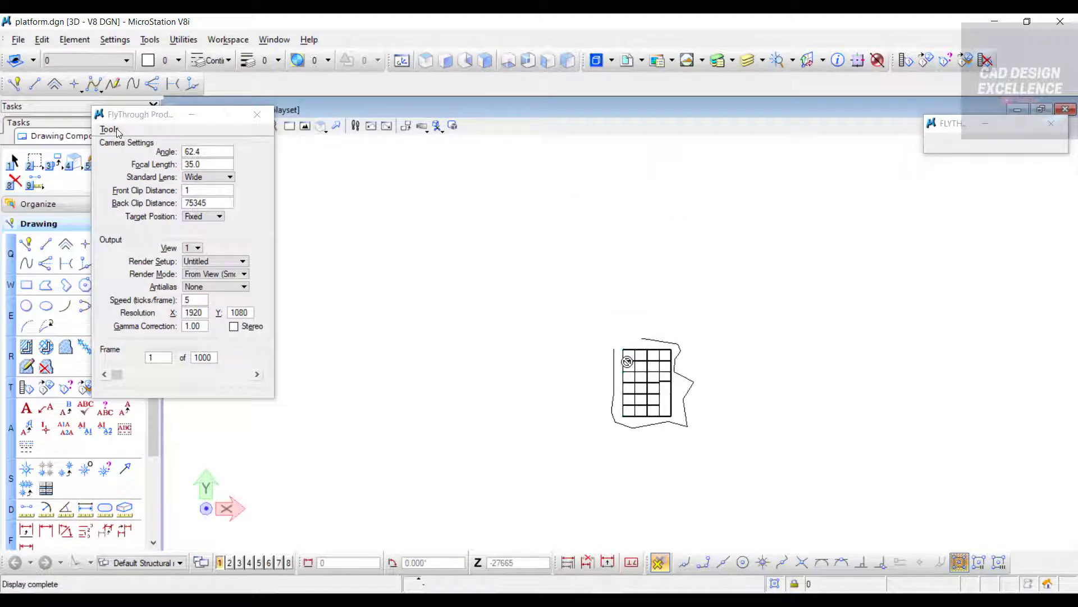
Define the line string as the FlyThrough path, from its open end beside the platform's left edge to its open end above the upper edge.
{"action": "left_click", "coordinate": [110, 130]}
{"action": "left_click", "coordinate": [126, 144]}
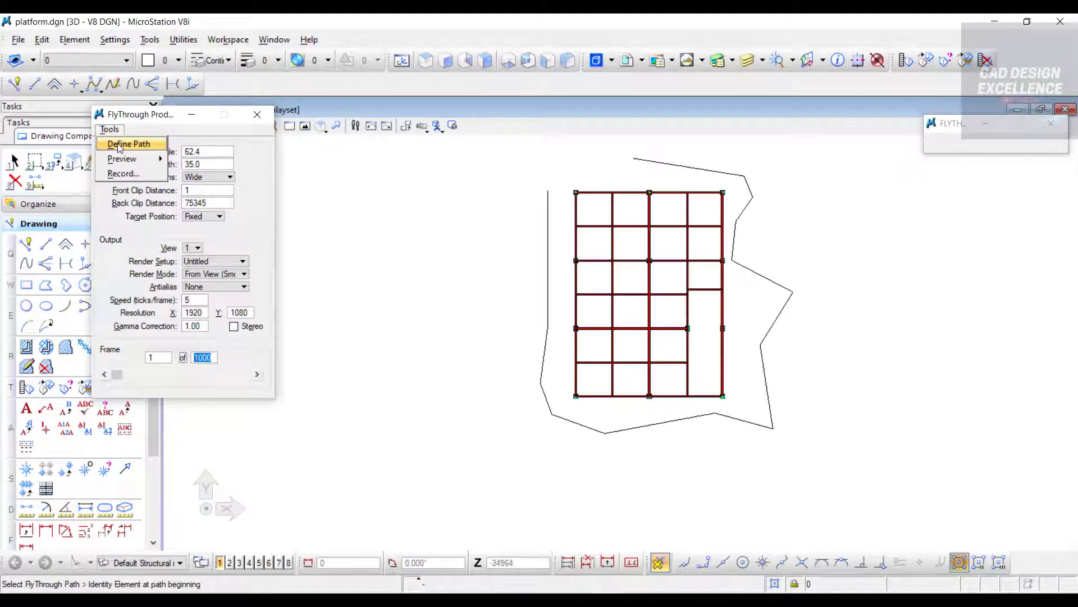
{"action": "scroll", "coordinate": [633, 195], "scroll_direction": "up", "scroll_amount": 2}
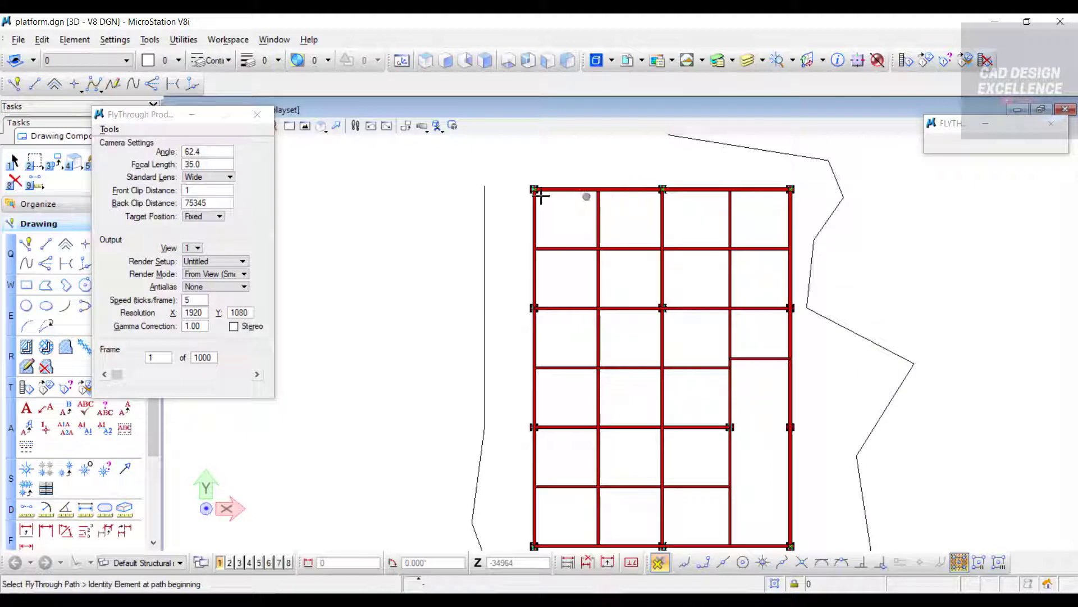
{"action": "left_click", "coordinate": [483, 184]}
{"action": "scroll", "coordinate": [443, 226], "scroll_direction": "down", "scroll_amount": 2}
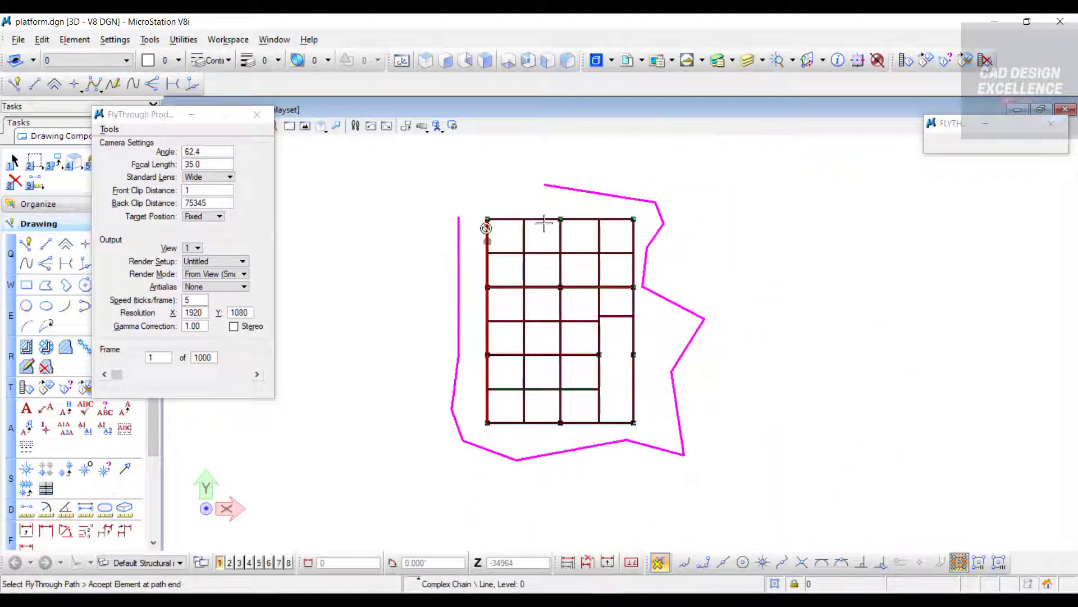
{"action": "left_click", "coordinate": [545, 184]}
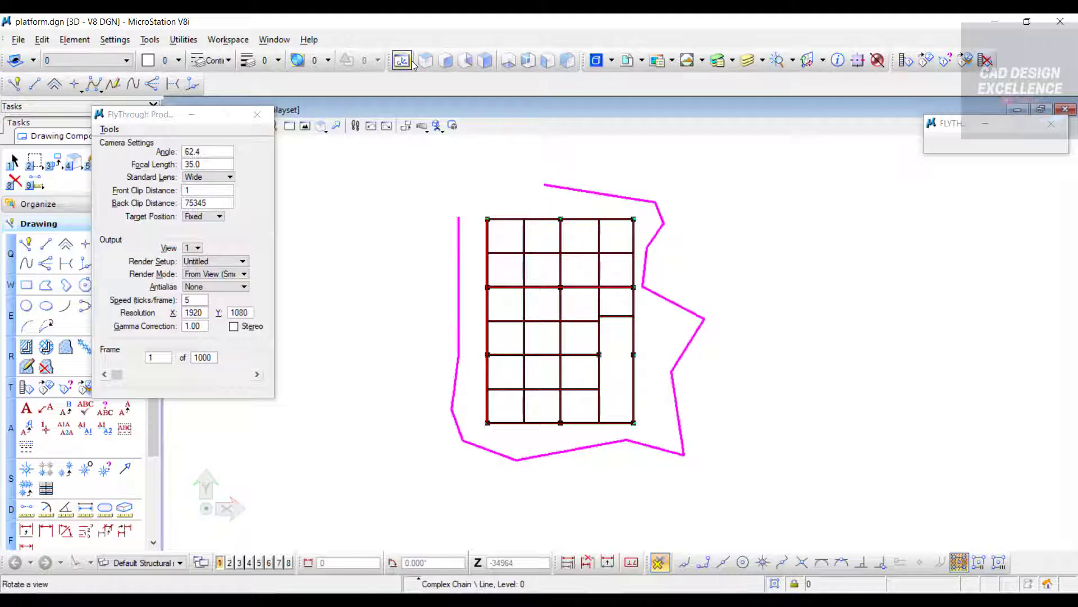
{"action": "left_click", "coordinate": [403, 60]}
{"action": "left_click", "coordinate": [621, 341]}
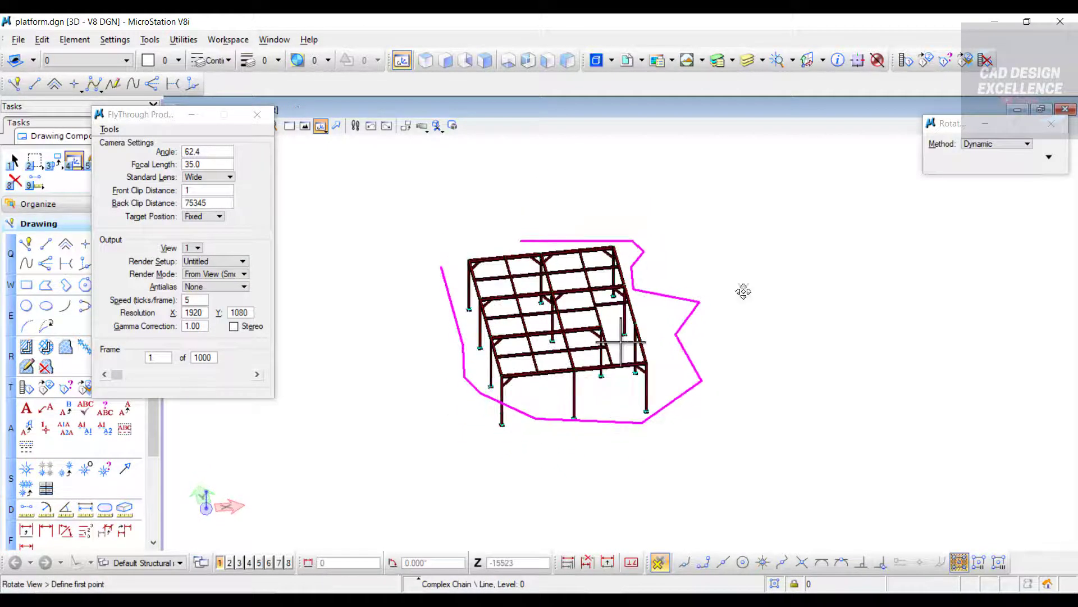
Accept the FlyThrough path and place the camera's target point on the beam at the middle of the platform.
{"action": "left_click", "coordinate": [767, 295]}
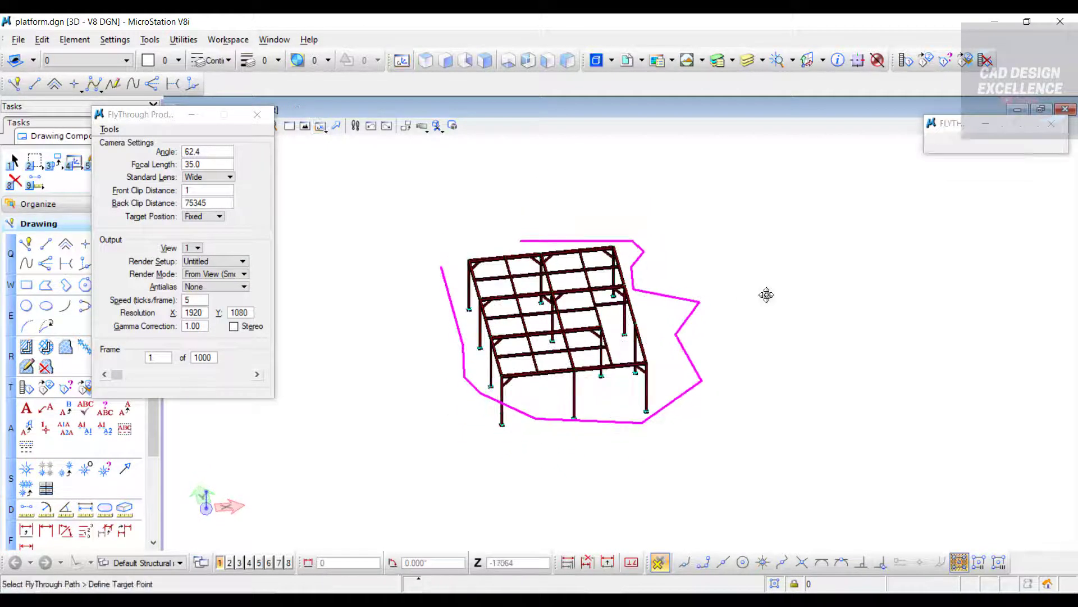
{"action": "middle_click", "coordinate": [559, 309]}
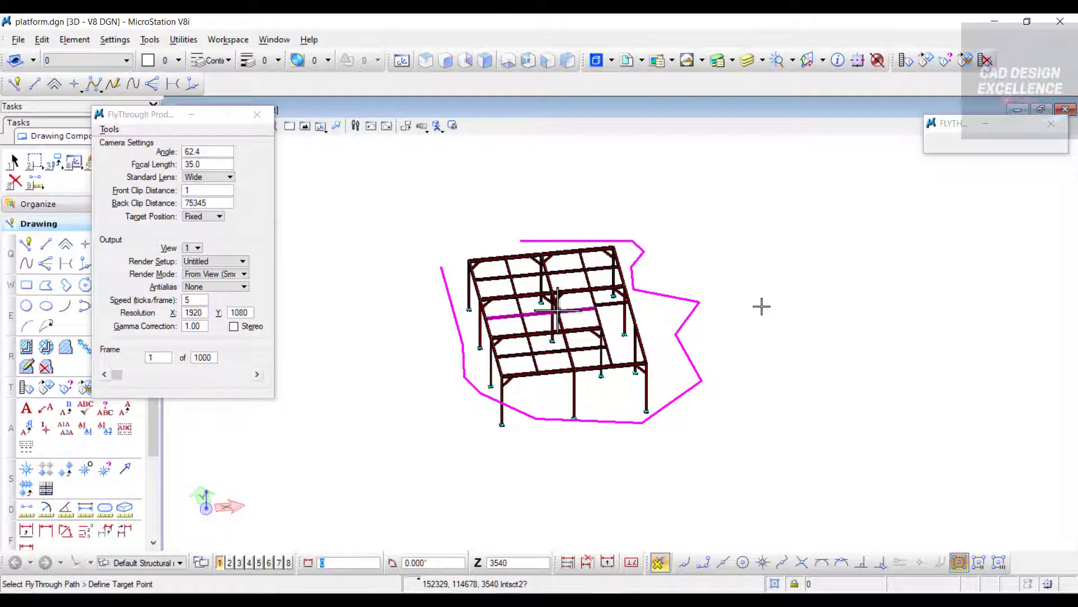
{"action": "left_click", "coordinate": [761, 306]}
{"action": "right_click", "coordinate": [762, 306]}
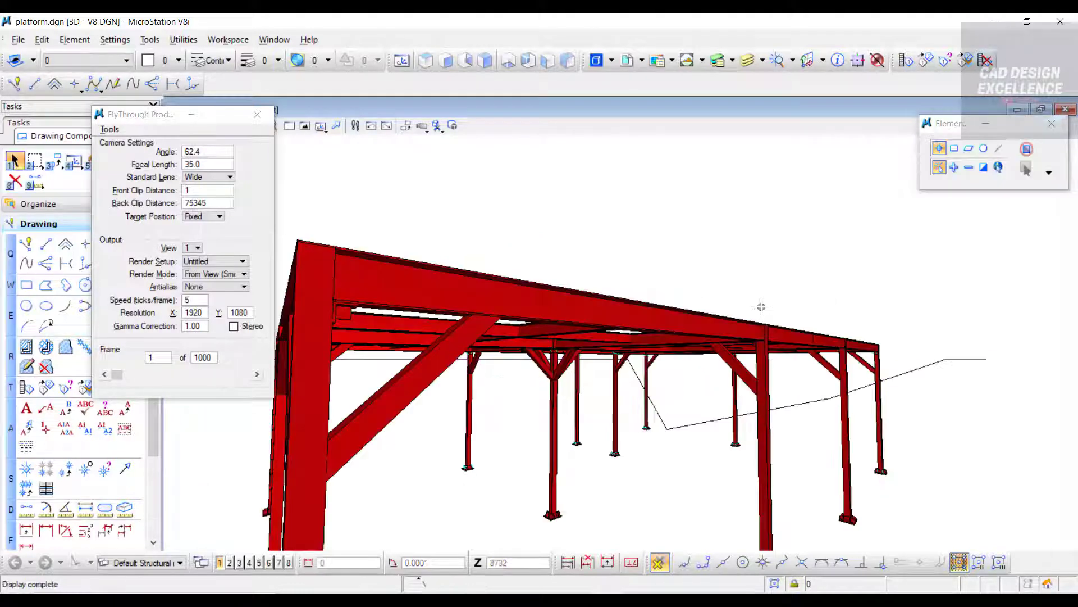
Preview the FlyThrough animation in the view from frame 1.
{"action": "left_click", "coordinate": [168, 360]}
{"action": "left_click", "coordinate": [109, 129]}
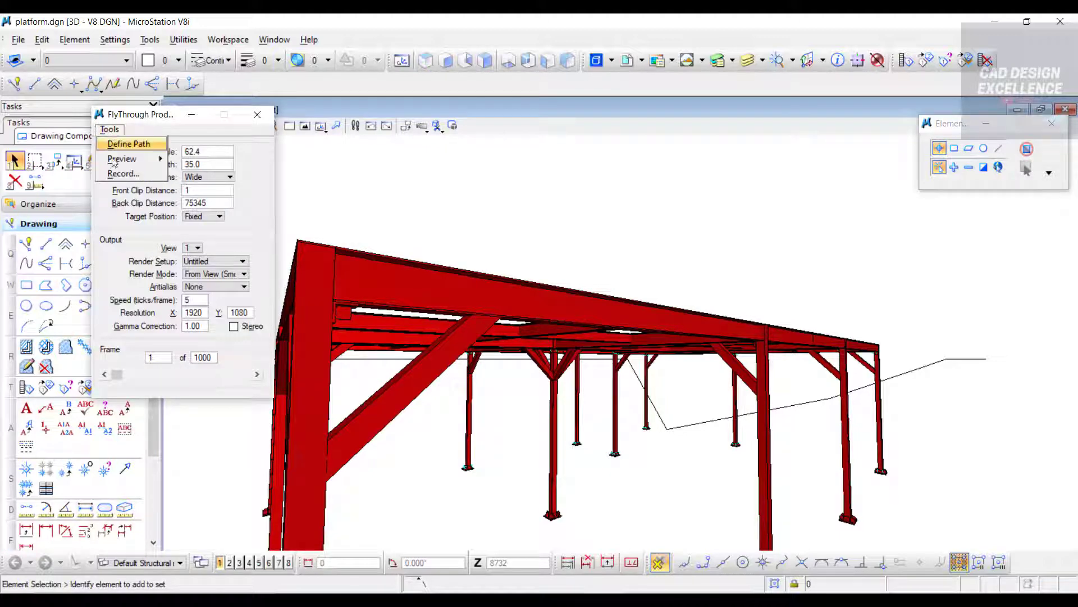
{"action": "mouse_move", "coordinate": [125, 159]}
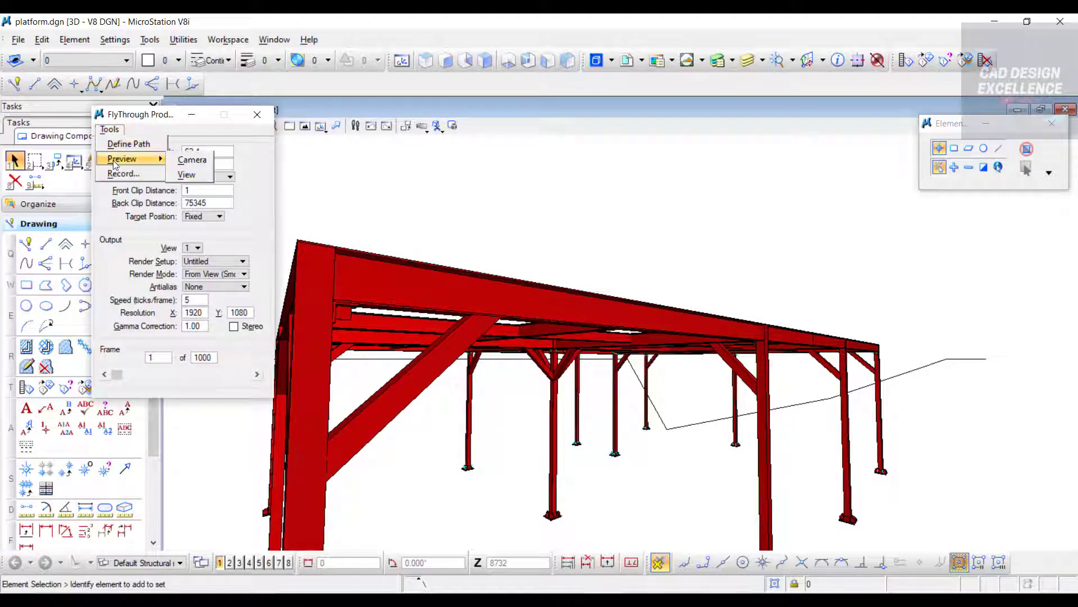
{"action": "left_click", "coordinate": [185, 175]}
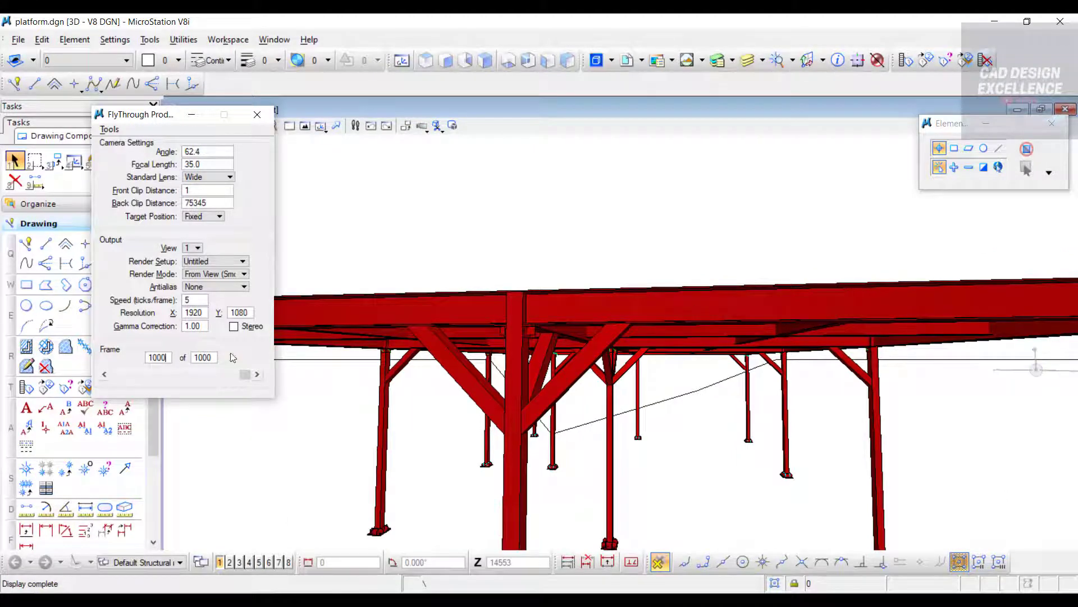
Return the animation to frame 1 and preview the FlyThrough in the view a second time.
{"action": "double_click", "coordinate": [162, 359]}
{"action": "type", "text": "1"}
{"action": "key", "text": "Tab"}
{"action": "left_click", "coordinate": [111, 129]}
{"action": "mouse_move", "coordinate": [132, 159]}
{"action": "left_click", "coordinate": [187, 175]}
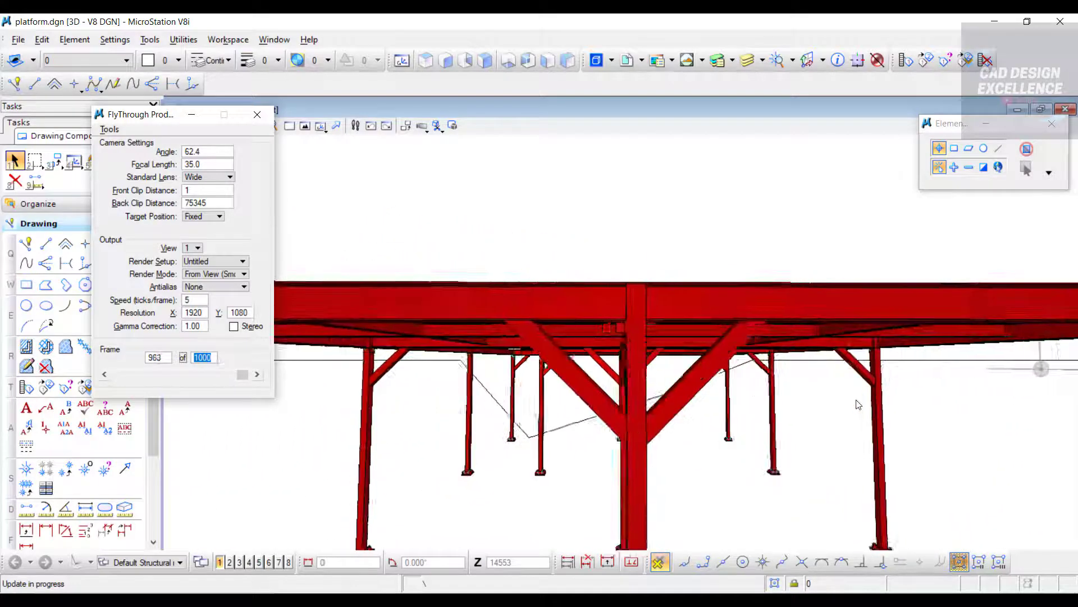
Set the current frame back to 1 and move the FlyThrough Producer window clear of the view's attribute controls.
{"action": "double_click", "coordinate": [156, 359]}
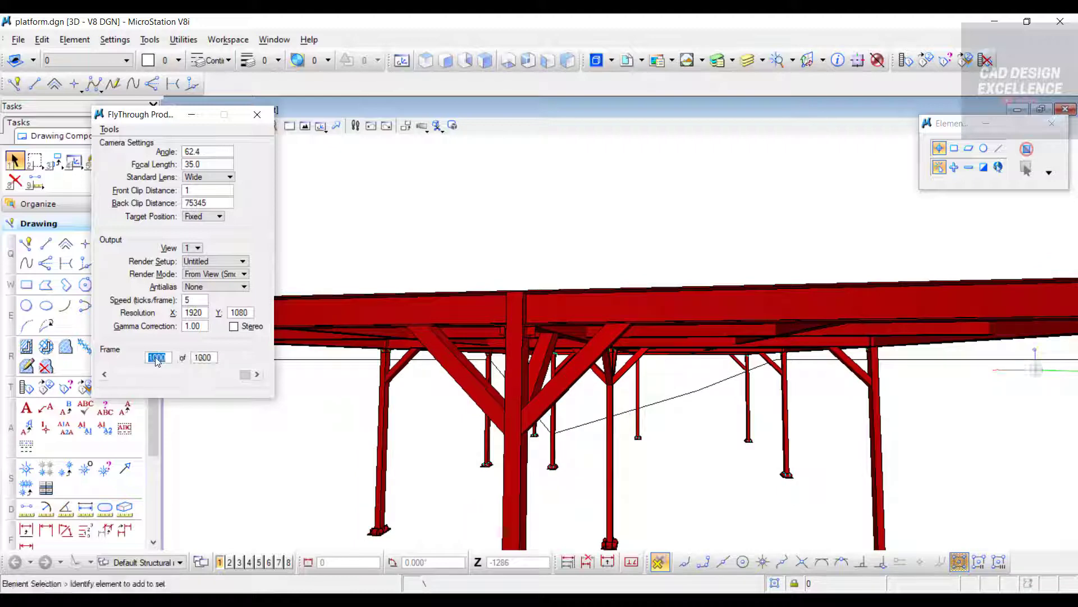
{"action": "type", "text": "1"}
{"action": "key", "text": "Tab"}
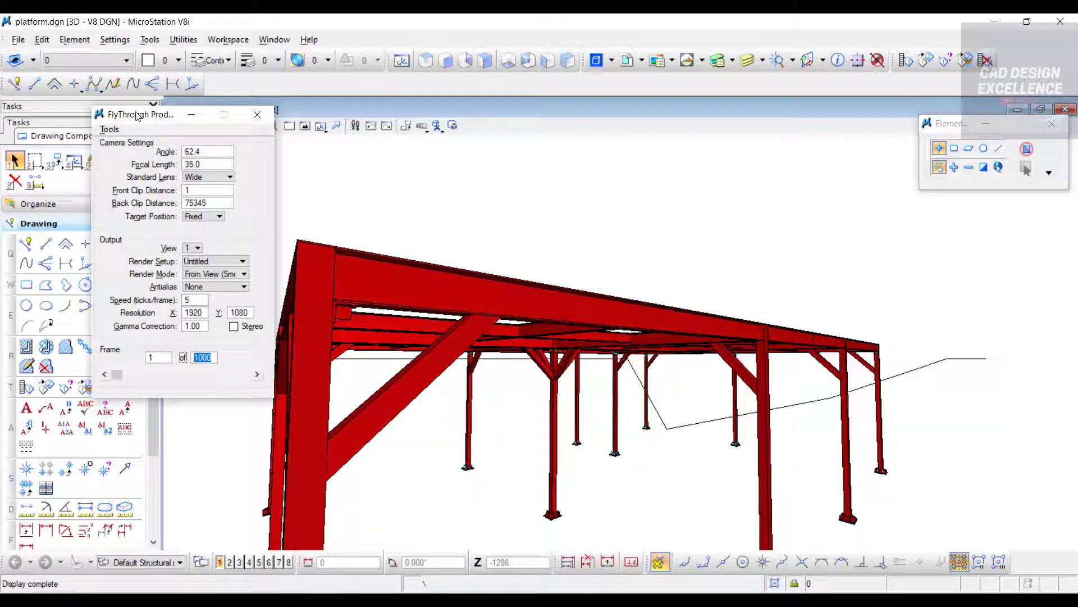
{"action": "left_click_drag", "start_coordinate": [167, 118], "coordinate": [639, 149]}
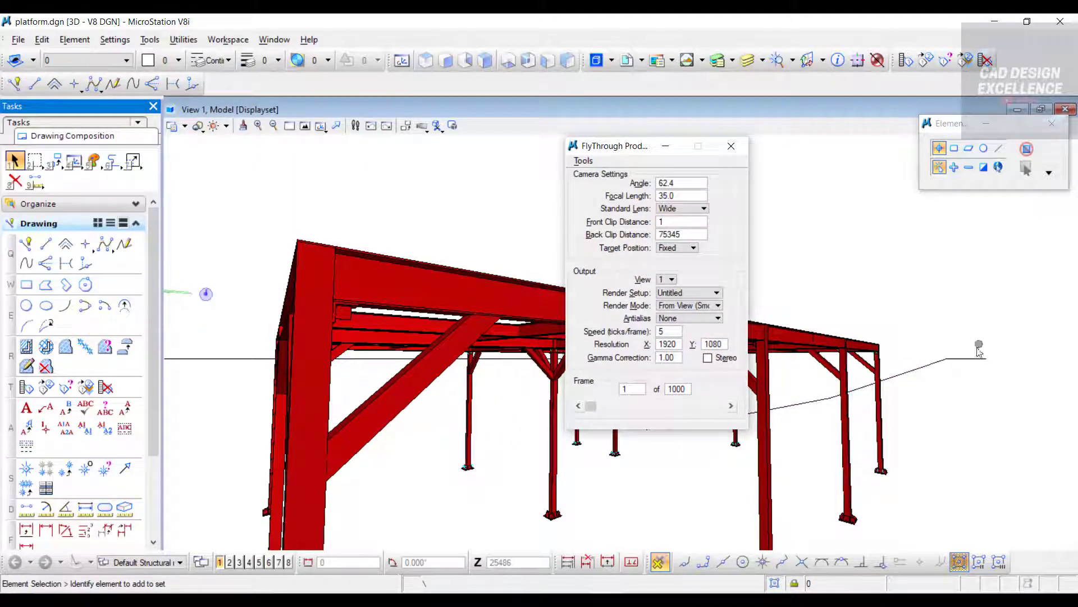
{"action": "left_click", "coordinate": [185, 125]}
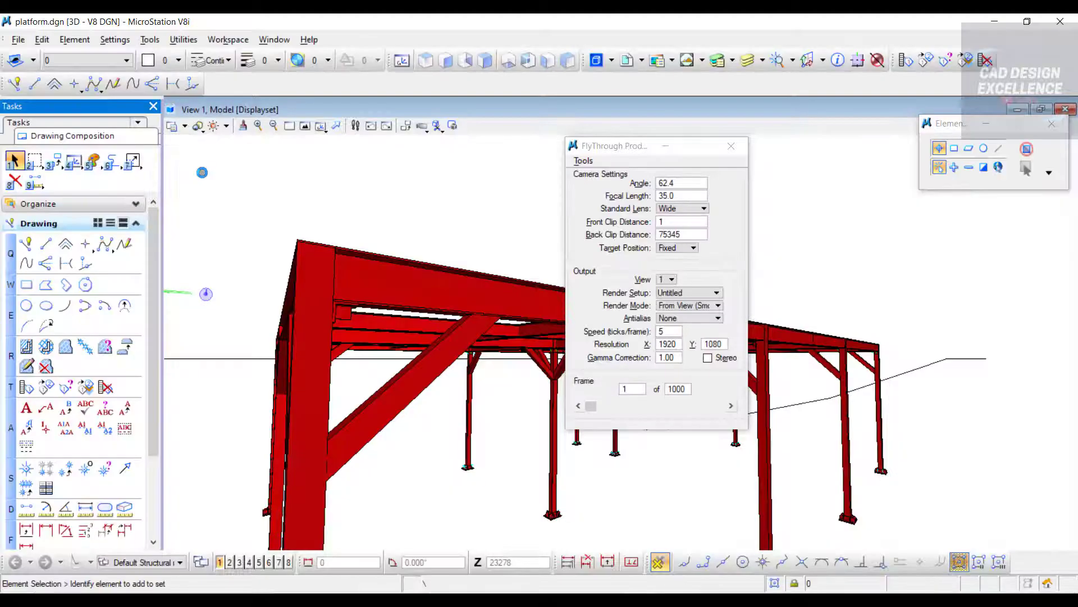
{"action": "left_click", "coordinate": [186, 127]}
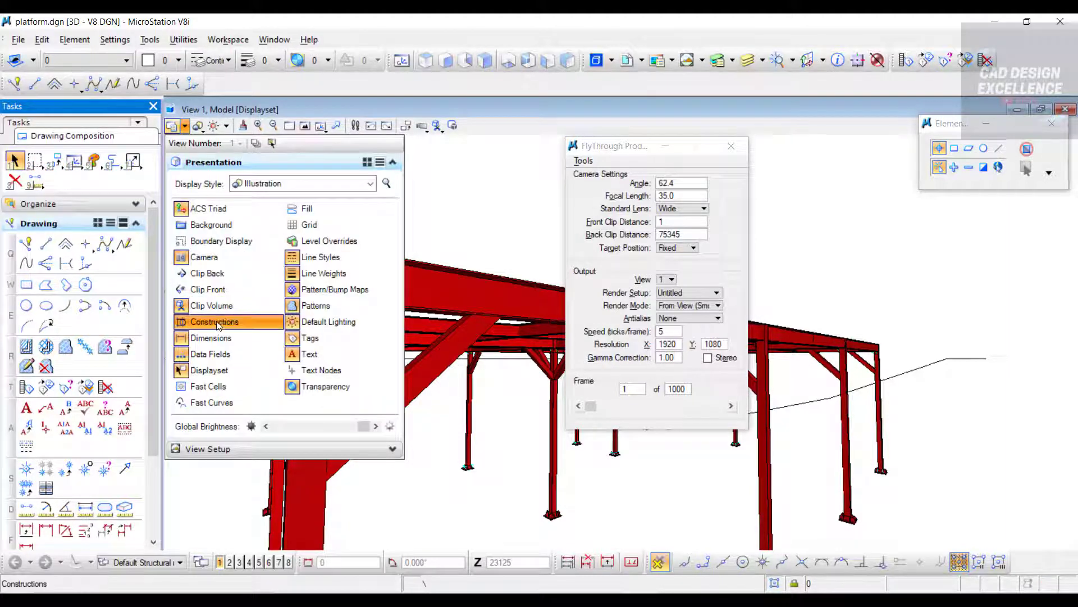
{"action": "left_click", "coordinate": [217, 323]}
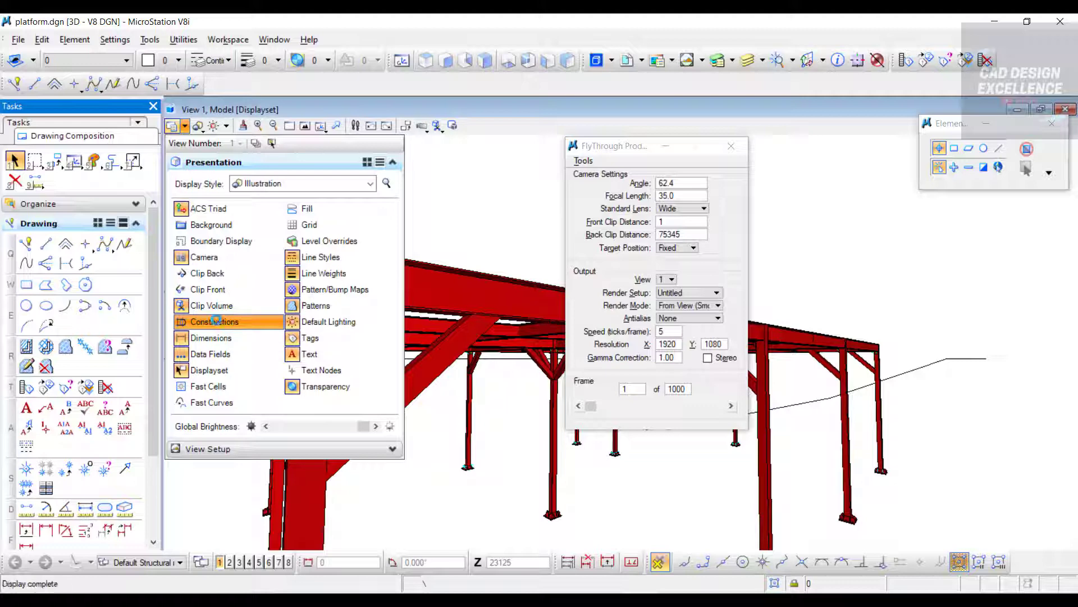
{"action": "left_click", "coordinate": [855, 287]}
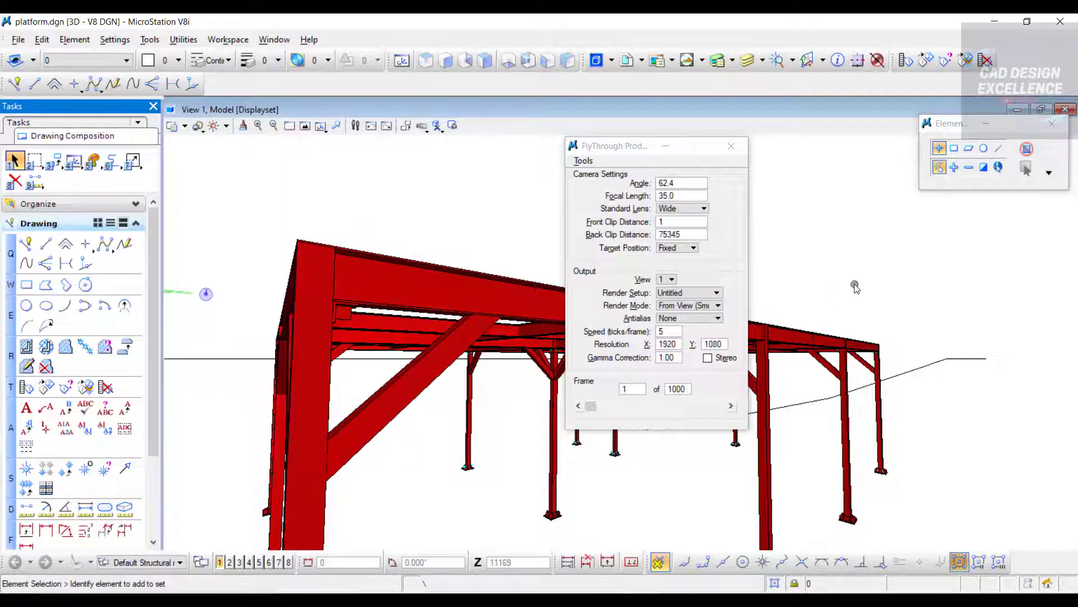
{"action": "left_click", "coordinate": [173, 125]}
{"action": "left_click", "coordinate": [212, 322]}
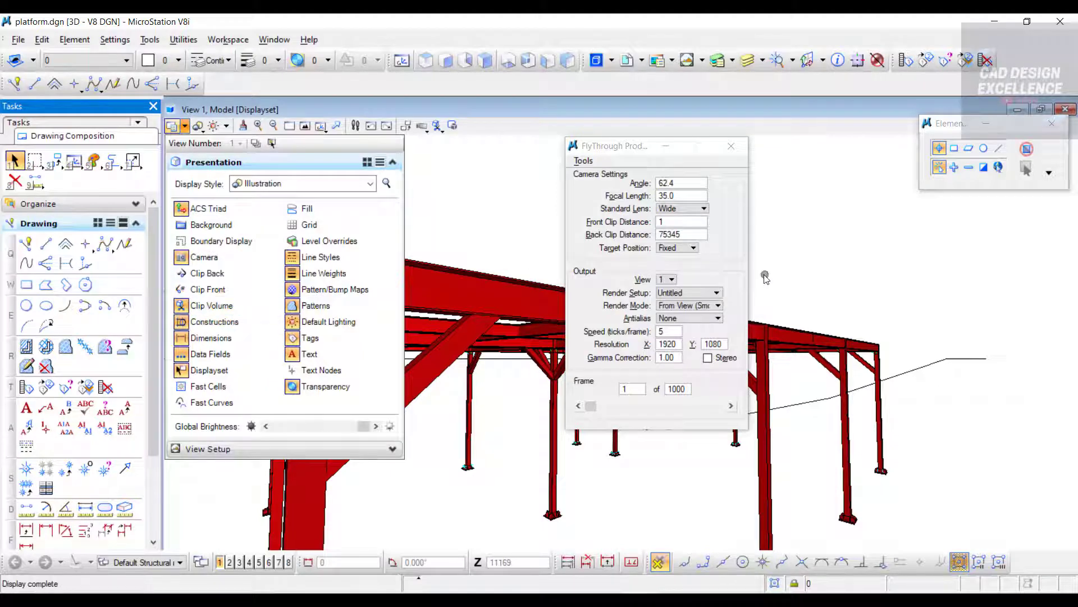
{"action": "middle_click_drag", "start_coordinate": [766, 271], "coordinate": [833, 262], "text": "shift"}
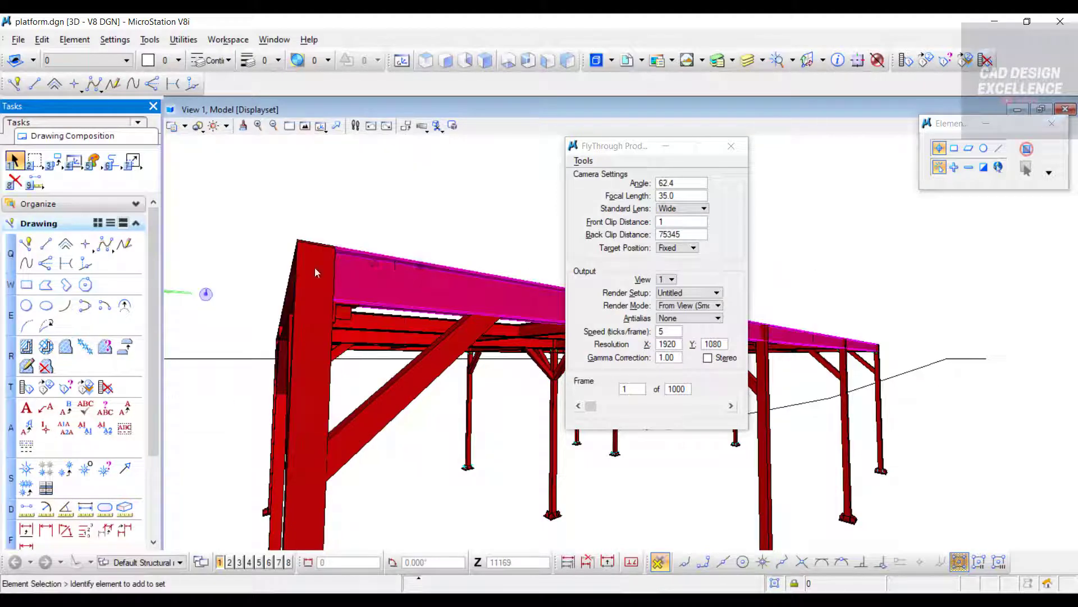
Set the class of the FlyThrough path line string to Construction and turn off the display of constructions in View 1.
{"action": "left_click", "coordinate": [934, 366]}
{"action": "key", "text": "Escape"}
{"action": "right_click", "coordinate": [934, 368]}
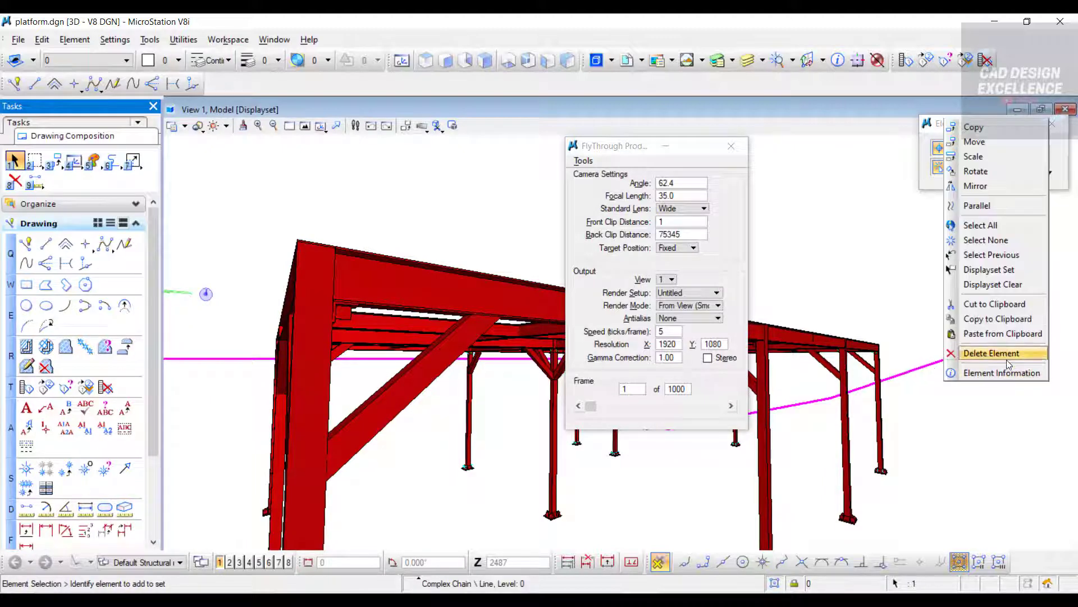
{"action": "left_click", "coordinate": [1002, 373]}
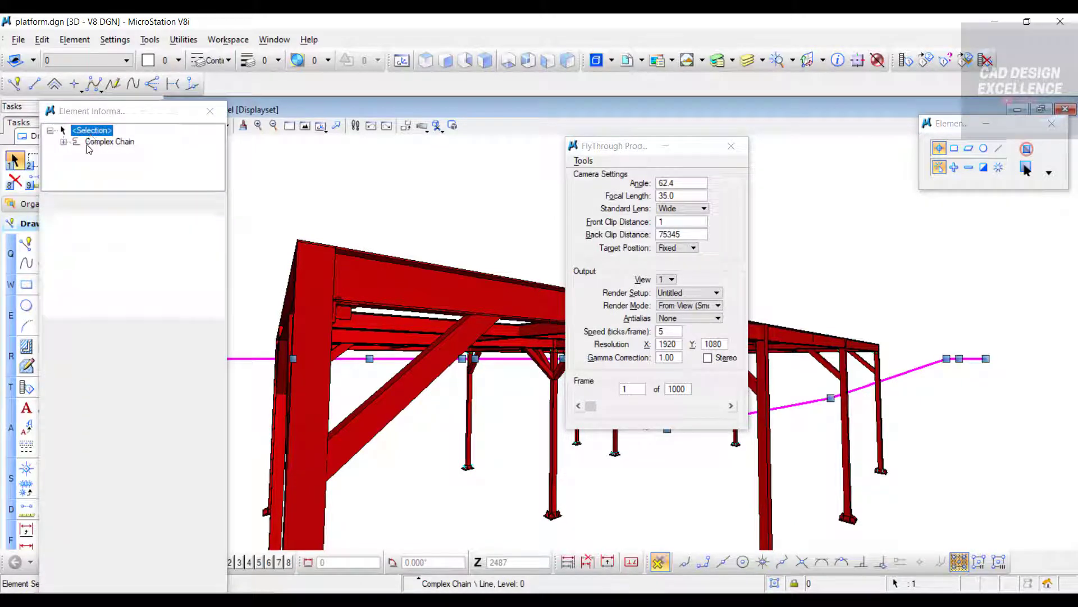
{"action": "left_click", "coordinate": [173, 275]}
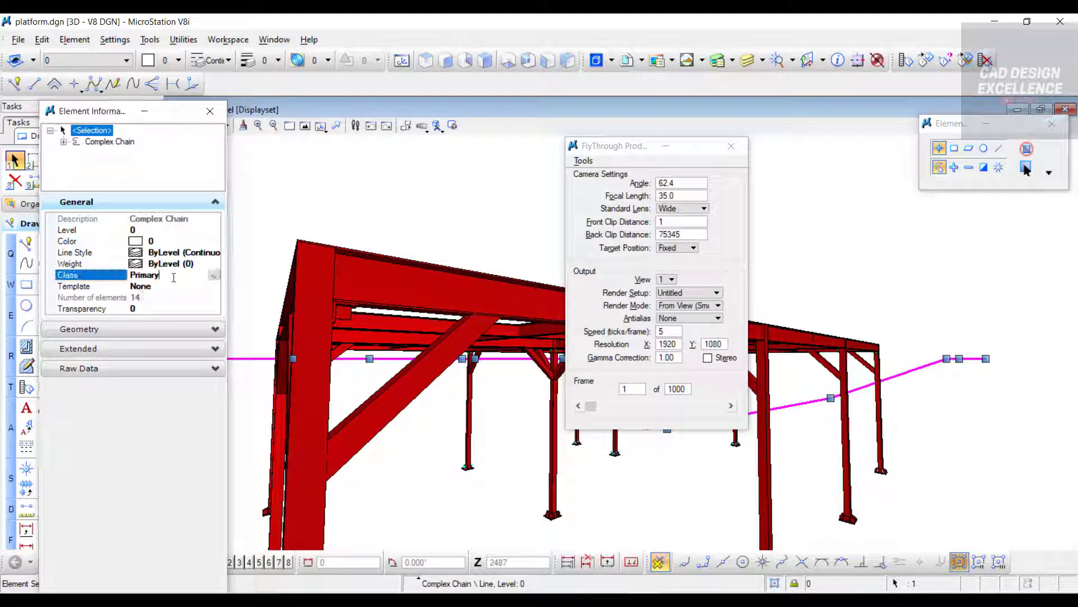
{"action": "left_click", "coordinate": [214, 275]}
{"action": "left_click", "coordinate": [162, 298]}
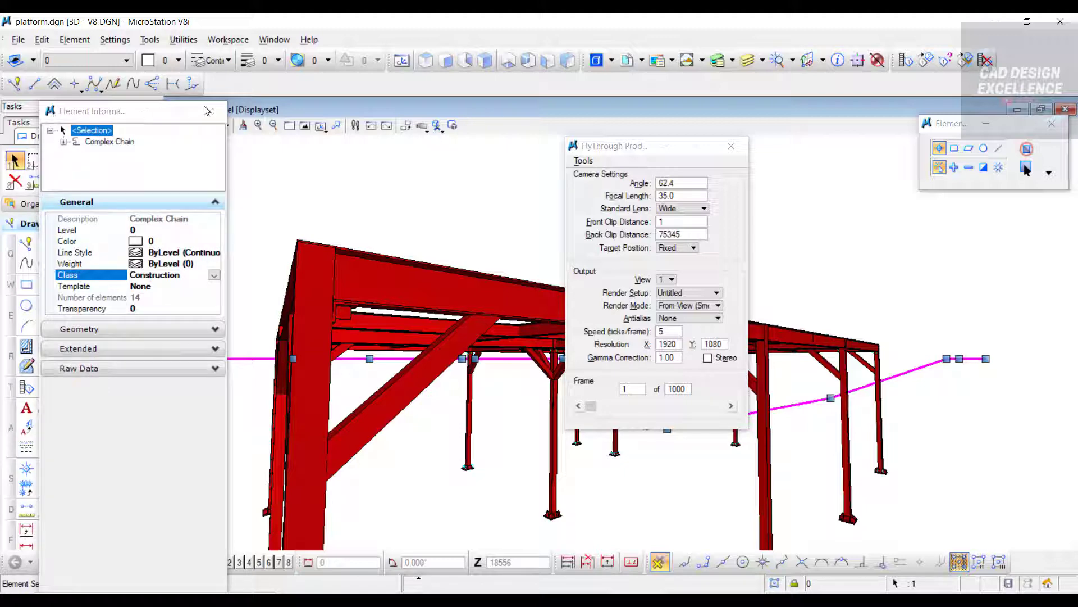
{"action": "key", "text": "Escape"}
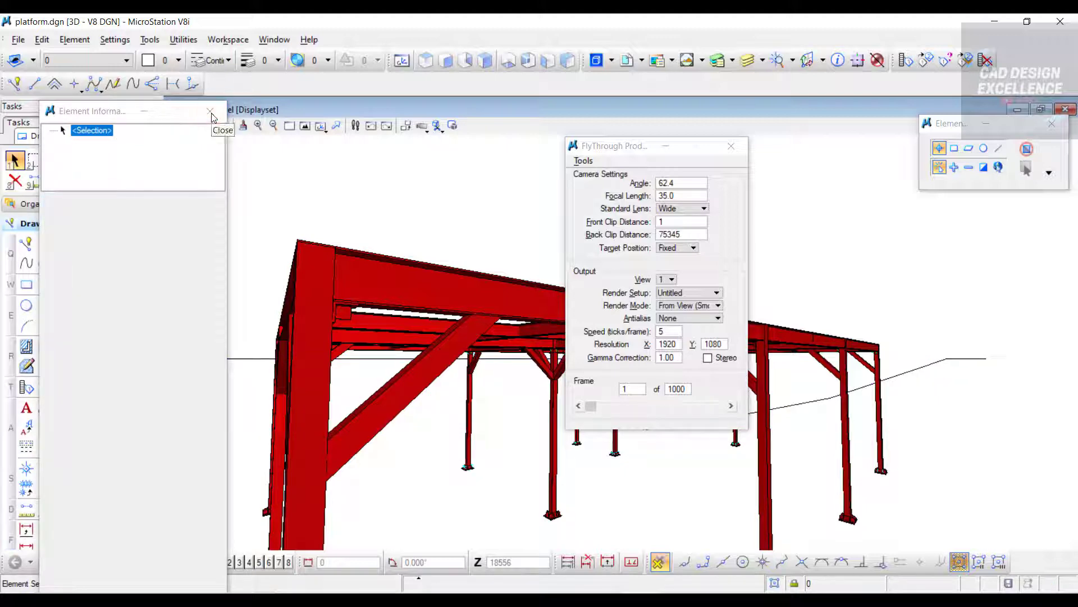
{"action": "left_click", "coordinate": [211, 115]}
{"action": "left_click", "coordinate": [186, 126]}
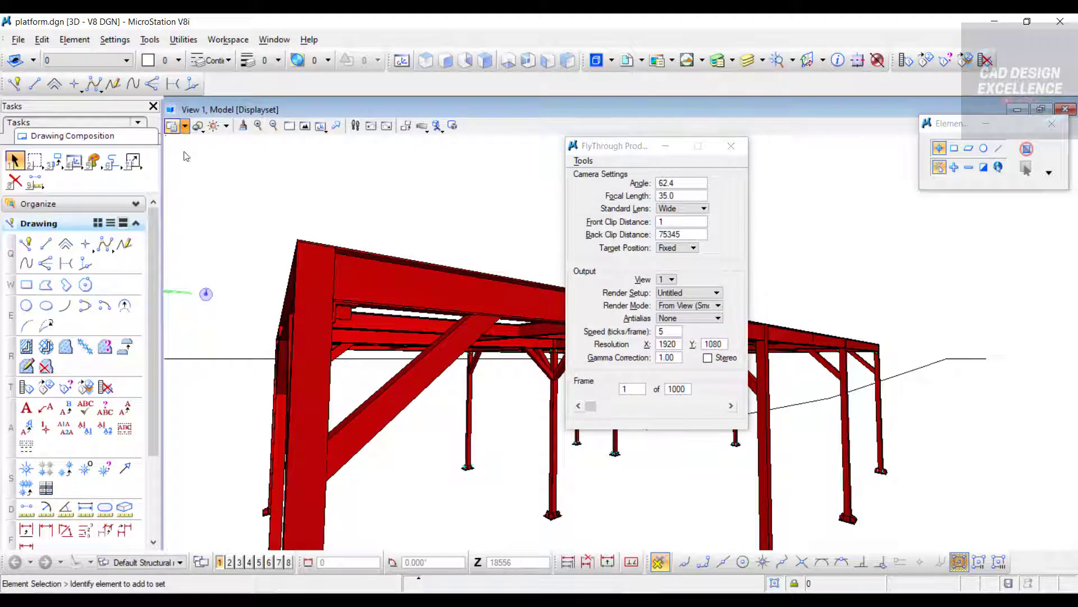
{"action": "left_click", "coordinate": [639, 393]}
Open the sequence recording settings, enter platform video as the file name, and choose Windows AVI as the format.
{"action": "left_click", "coordinate": [586, 167]}
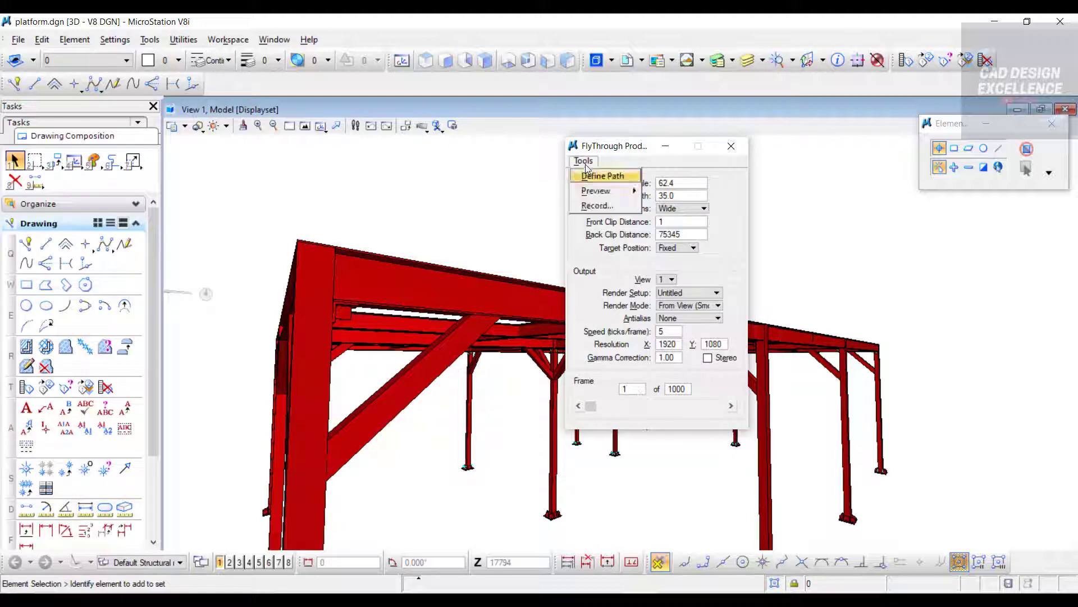
{"action": "left_click", "coordinate": [591, 206]}
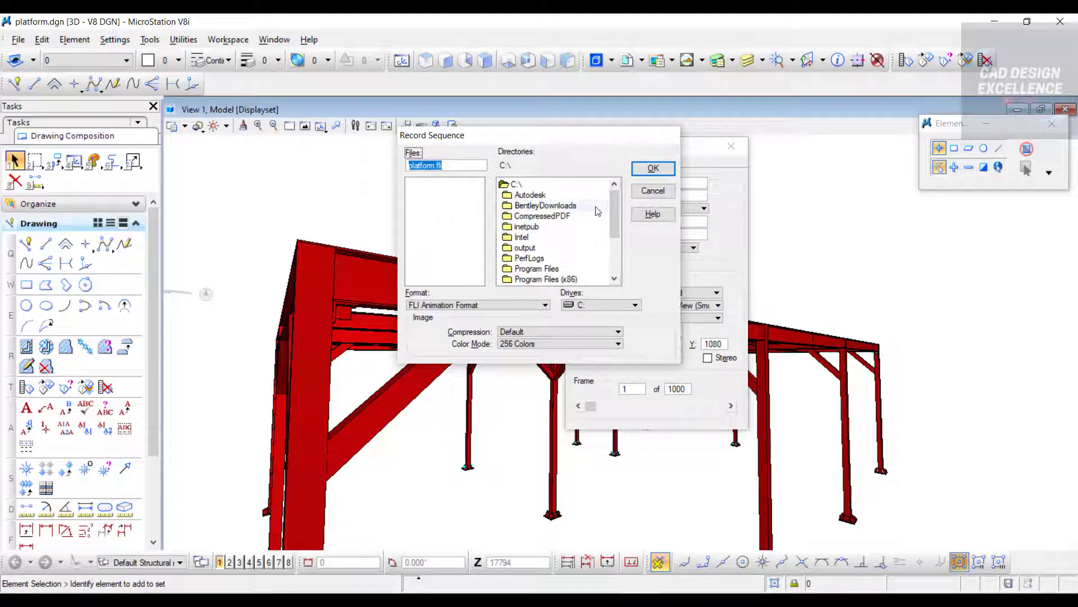
{"action": "mouse_move", "coordinate": [615, 205]}
{"action": "left_mouse_down"}
{"action": "mouse_move", "coordinate": [615, 251]}
{"action": "mouse_move", "coordinate": [618, 203]}
{"action": "left_mouse_up"}
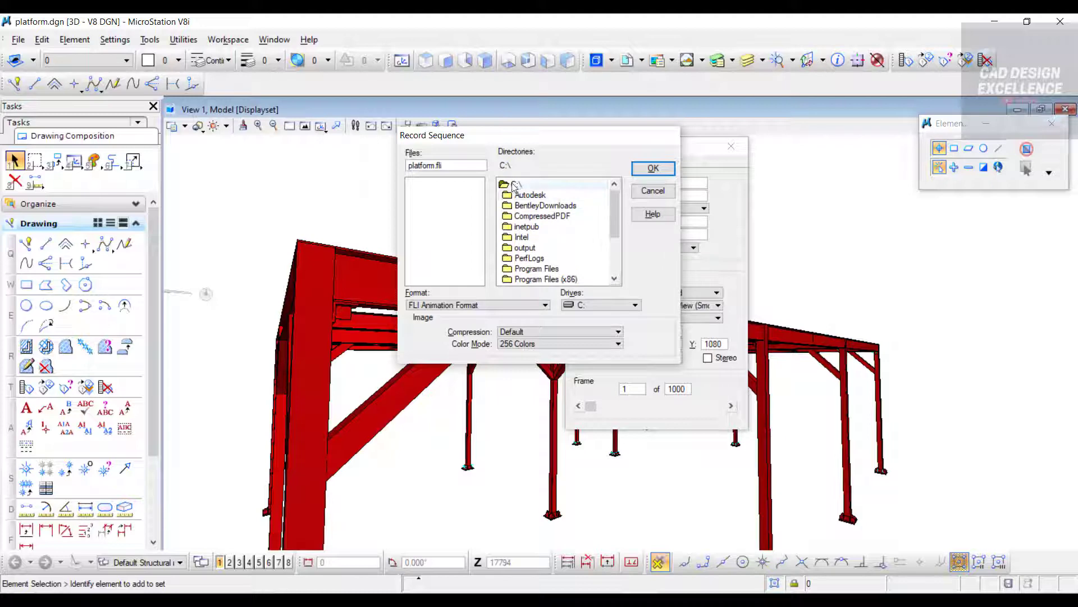
{"action": "scroll", "coordinate": [513, 190], "scroll_direction": "down", "scroll_amount": 3}
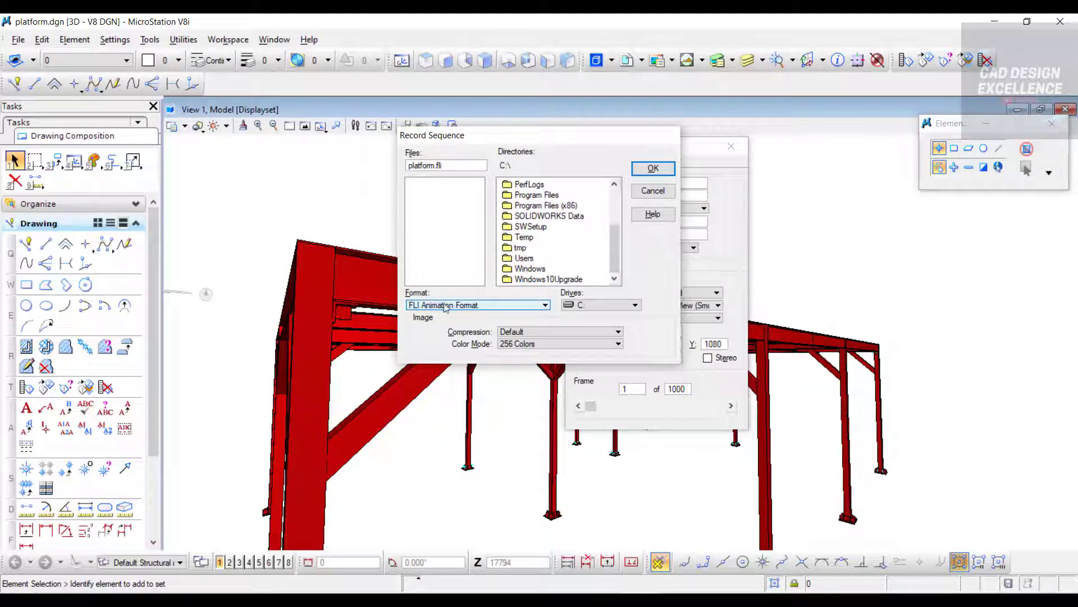
{"action": "double_click", "coordinate": [453, 169]}
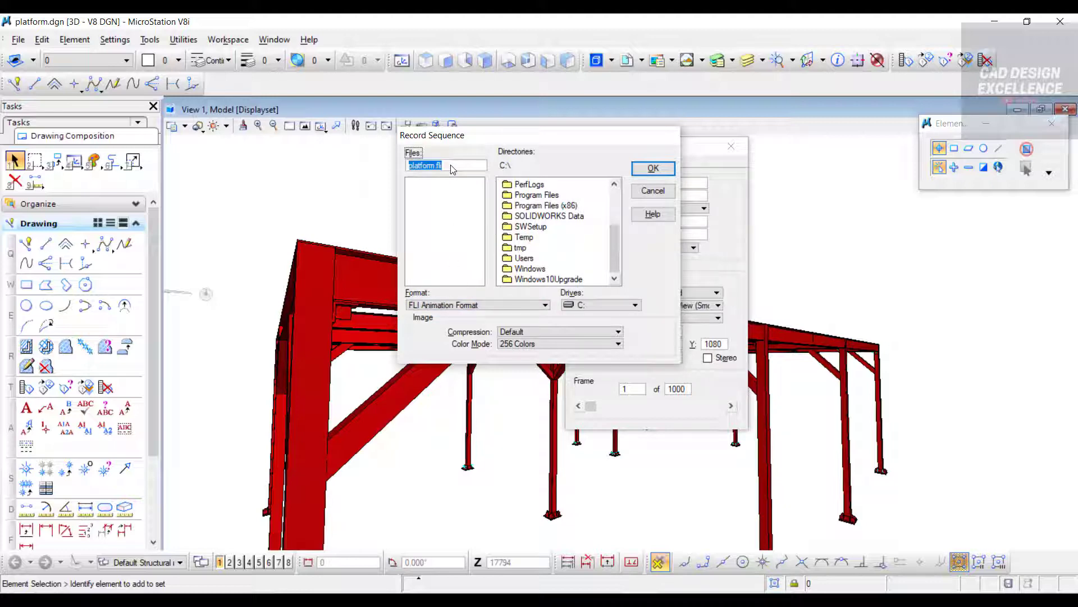
{"action": "type", "text": "pl"}
{"action": "left_click", "coordinate": [433, 305]}
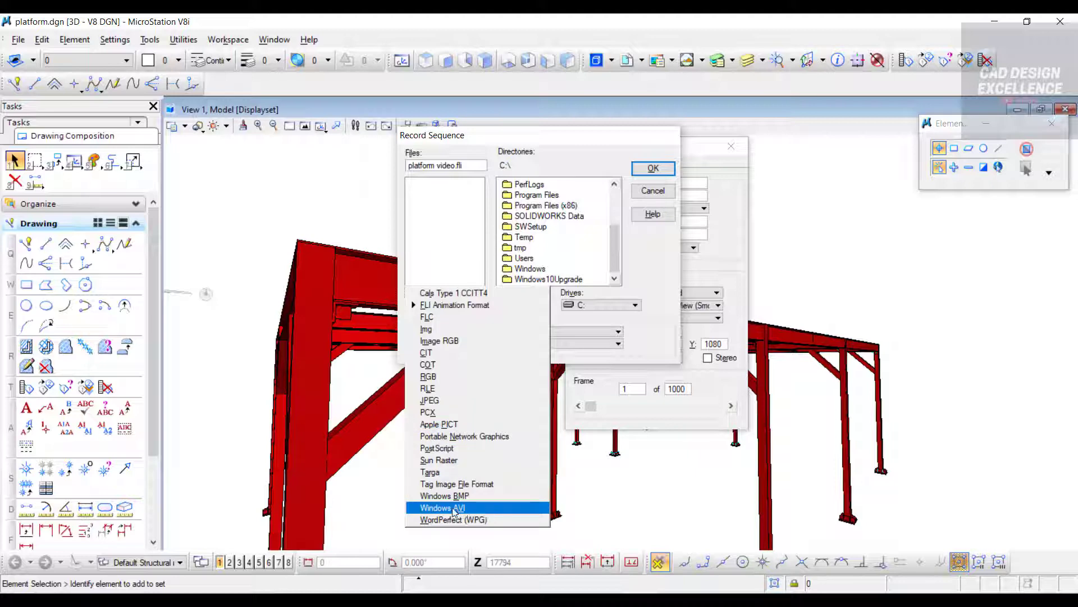
{"action": "left_click", "coordinate": [475, 509]}
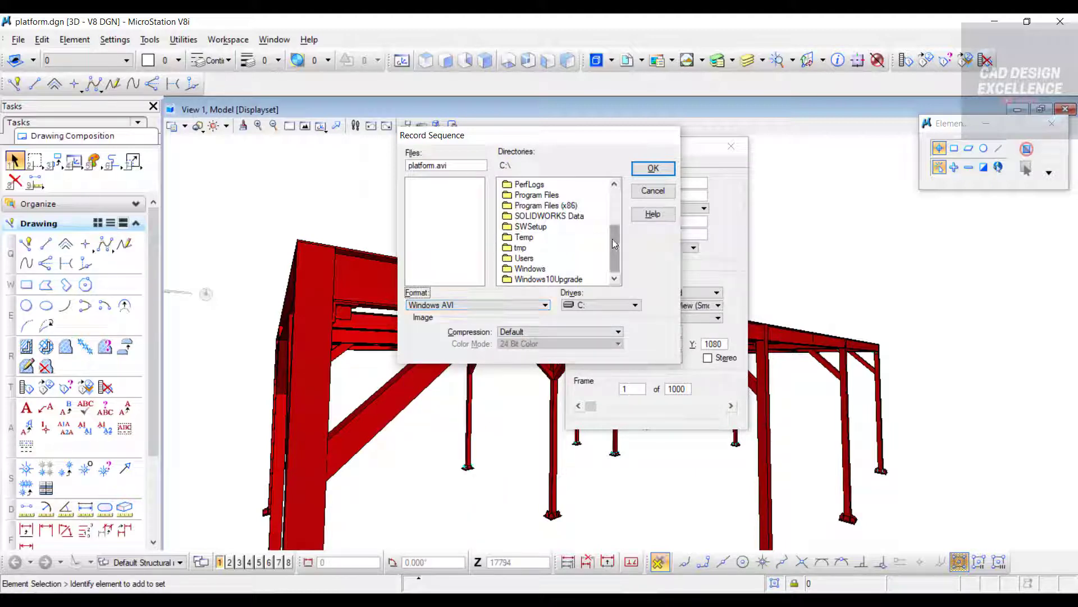
Record the flythrough sequence as platform.avi on drive D:.
{"action": "left_click", "coordinate": [593, 306]}
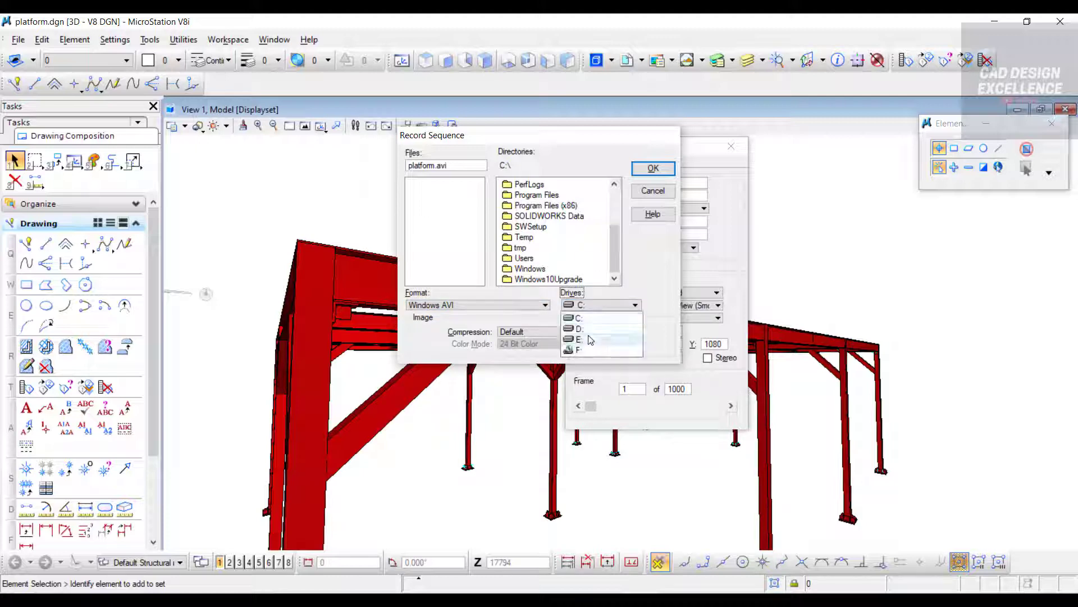
{"action": "left_click", "coordinate": [589, 329]}
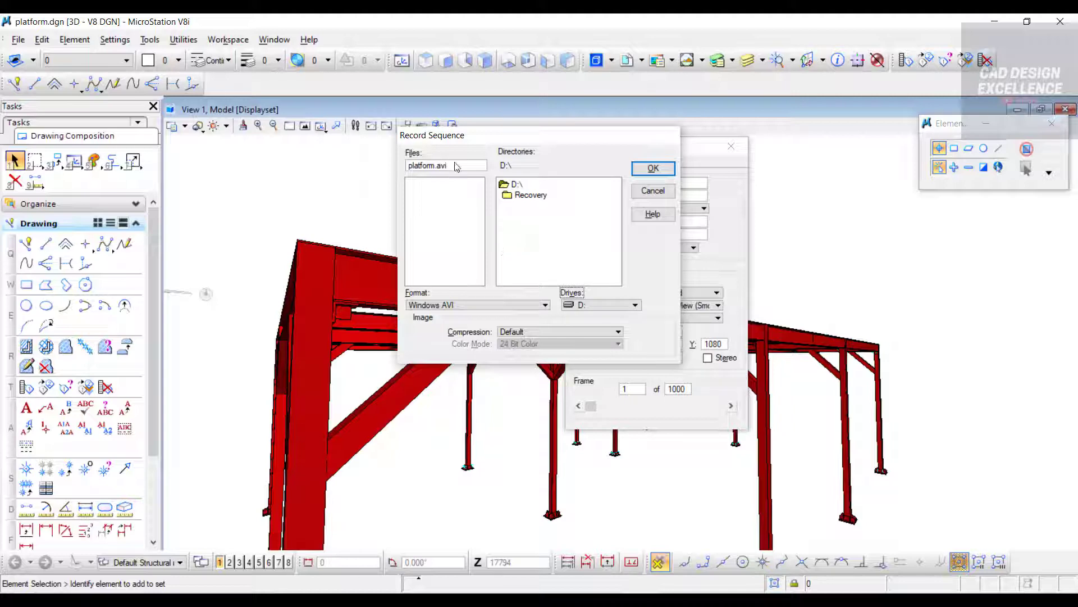
{"action": "left_click", "coordinate": [651, 168]}
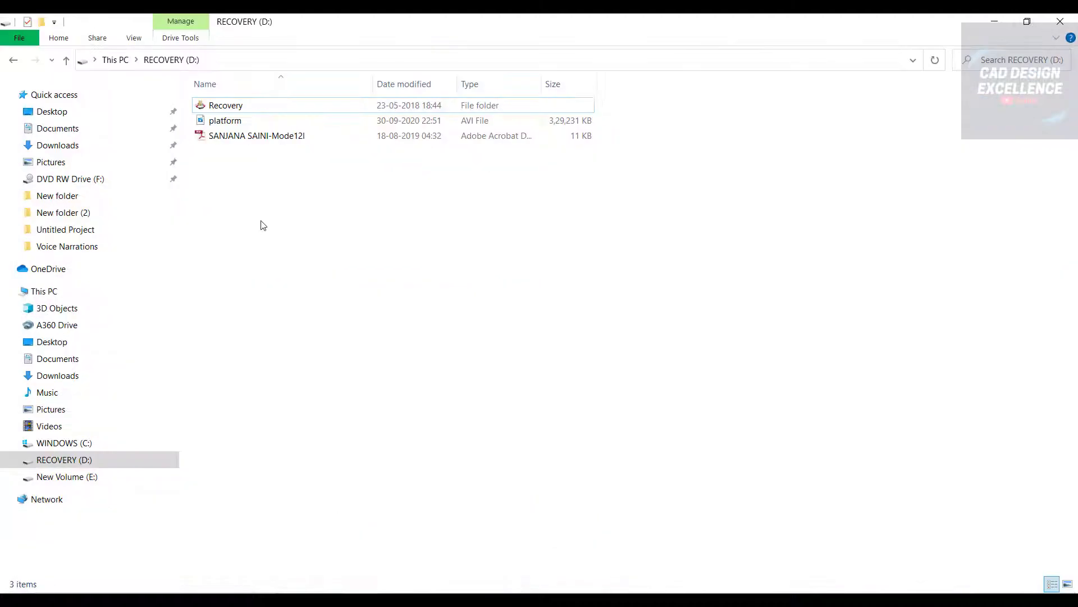
Switch to File Explorer, open the recorded platform AVI file on drive D: in VLC media player, and maximize the player.
{"action": "left_click", "coordinate": [226, 125]}
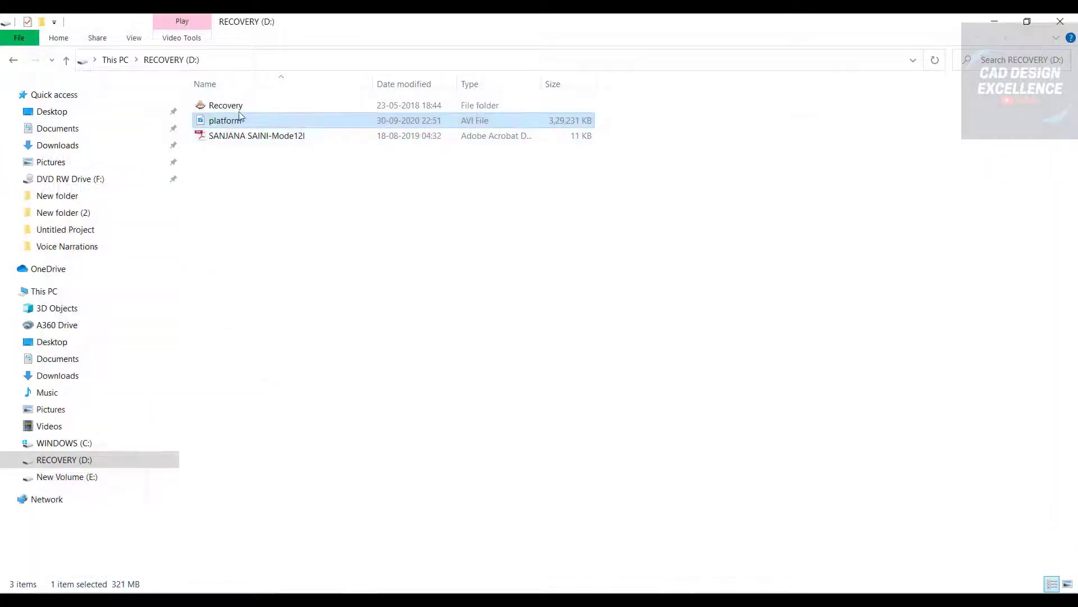
{"action": "double_click", "coordinate": [214, 120]}
{"action": "right_click", "coordinate": [214, 119]}
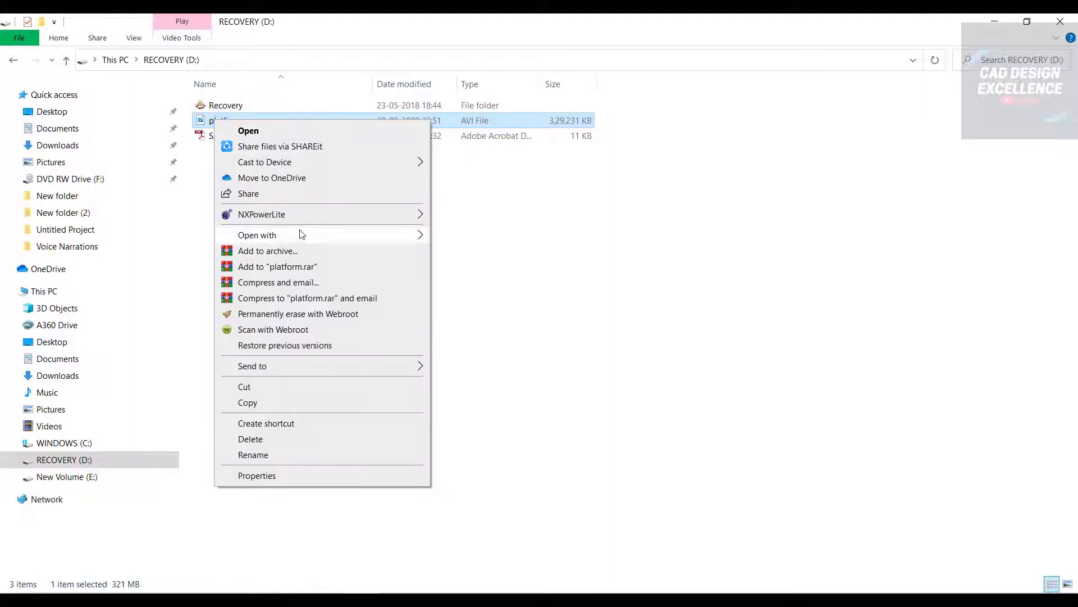
{"action": "mouse_move", "coordinate": [400, 236]}
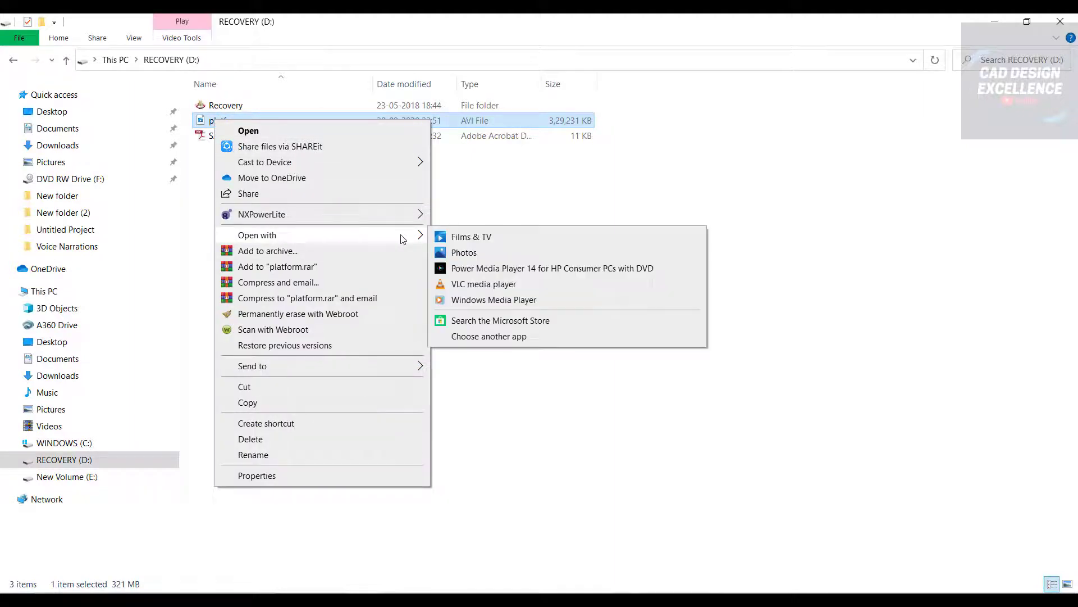
{"action": "left_click", "coordinate": [478, 290]}
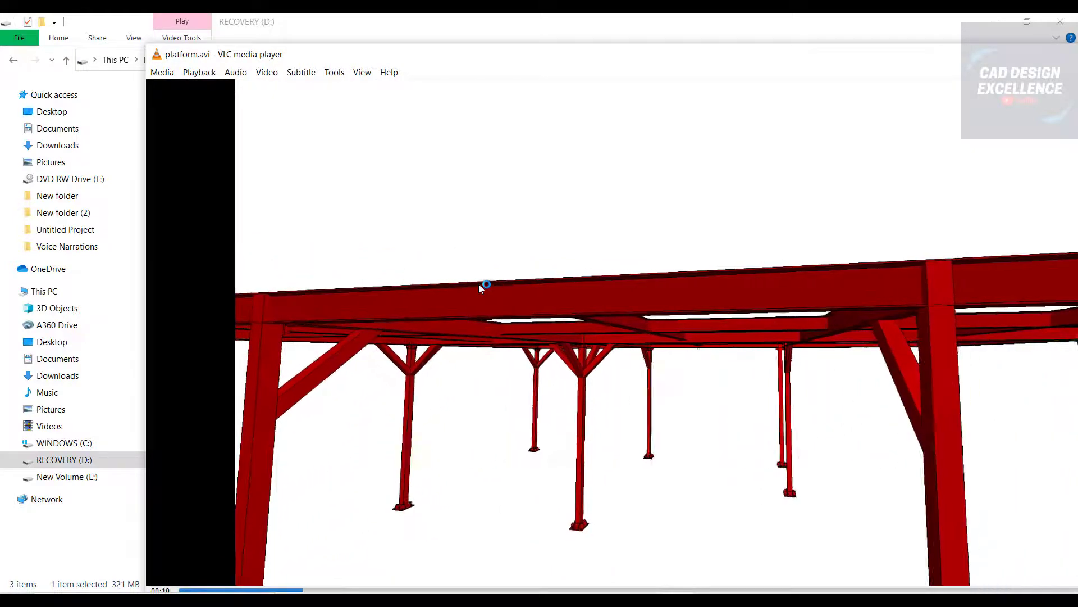
{"action": "double_click", "coordinate": [560, 55]}
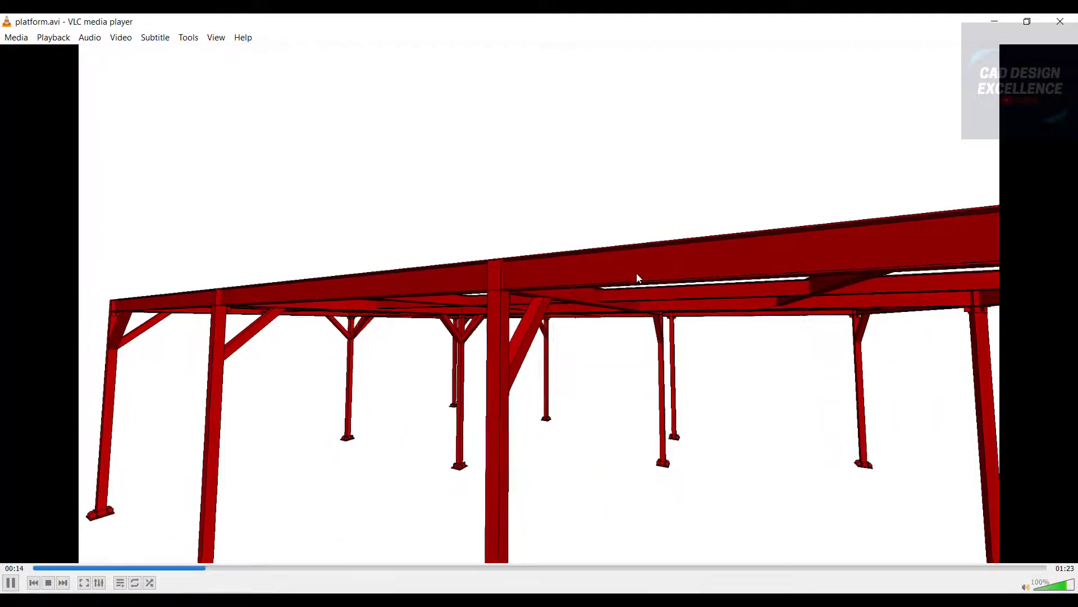